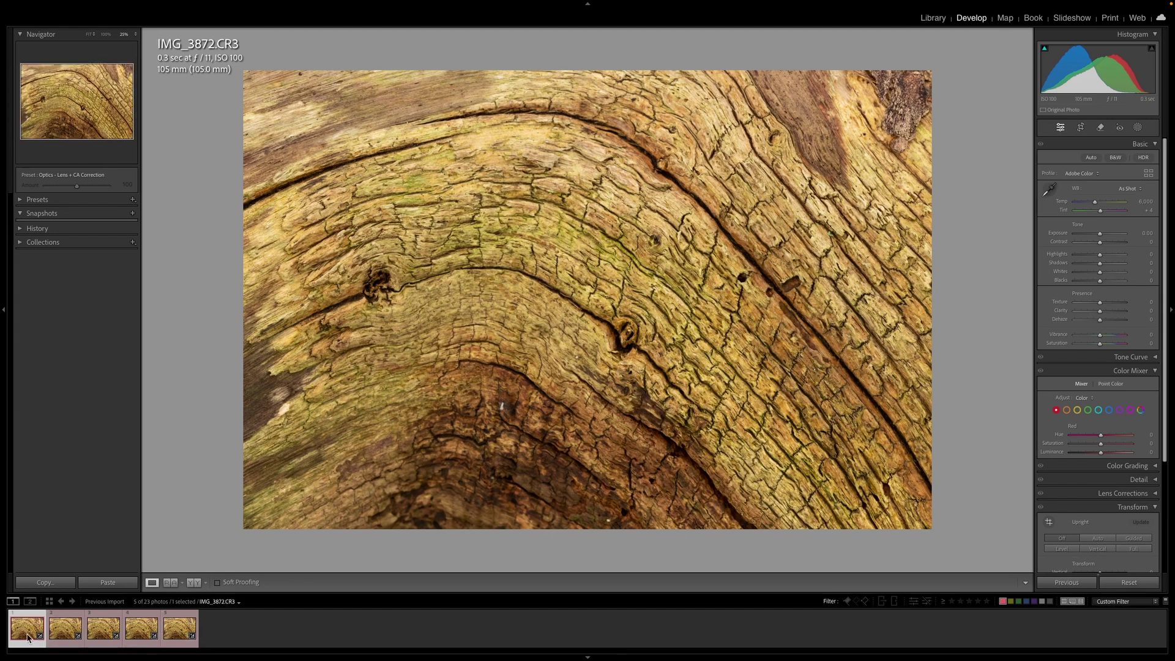
Step through the focus-bracketed wood shots with the arrow keys, ending on IMG_3876.CR3
key("Right")
key("Right")
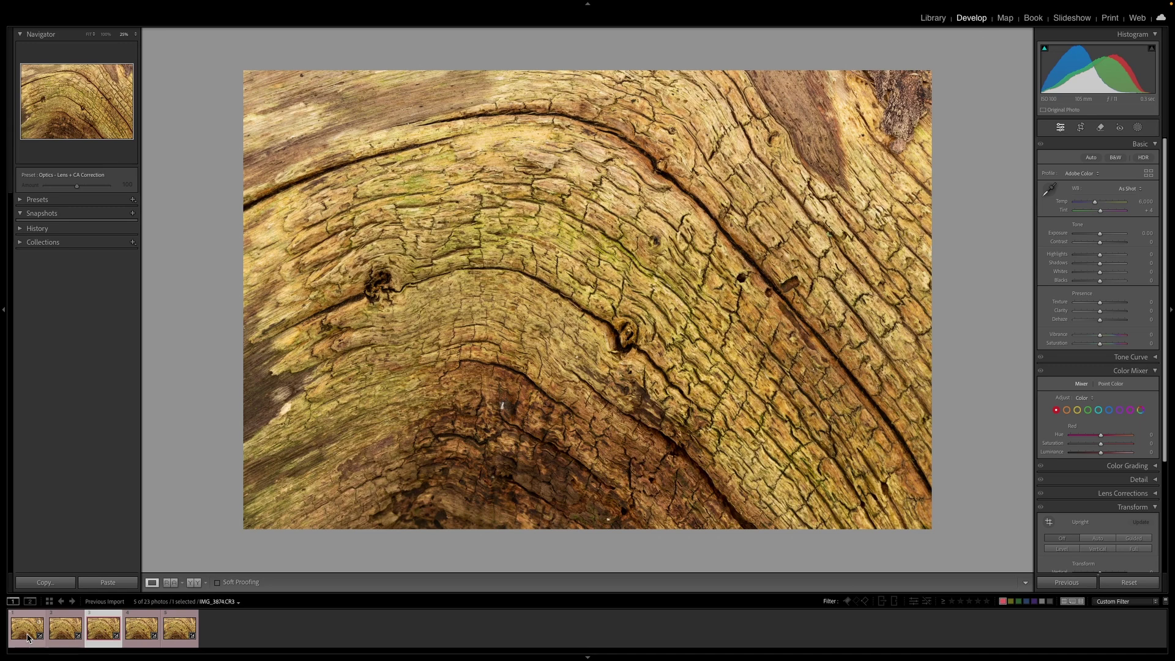
key("Right")
key("Left")
key("Left")
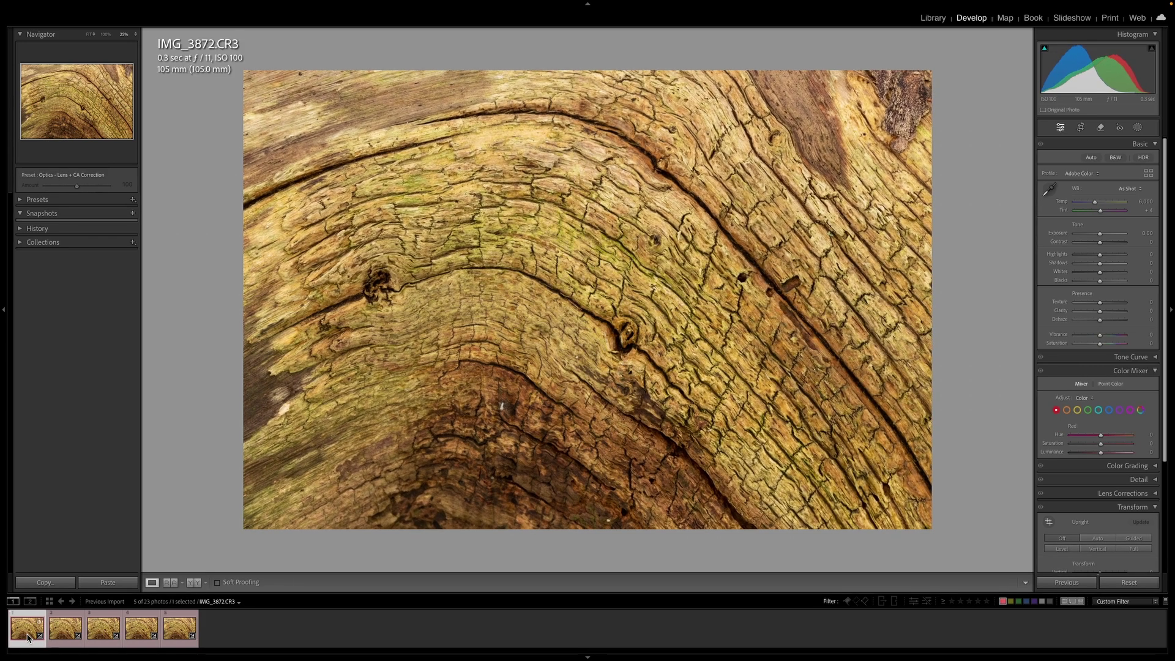
key("Right")
key("Right")
key("Right")
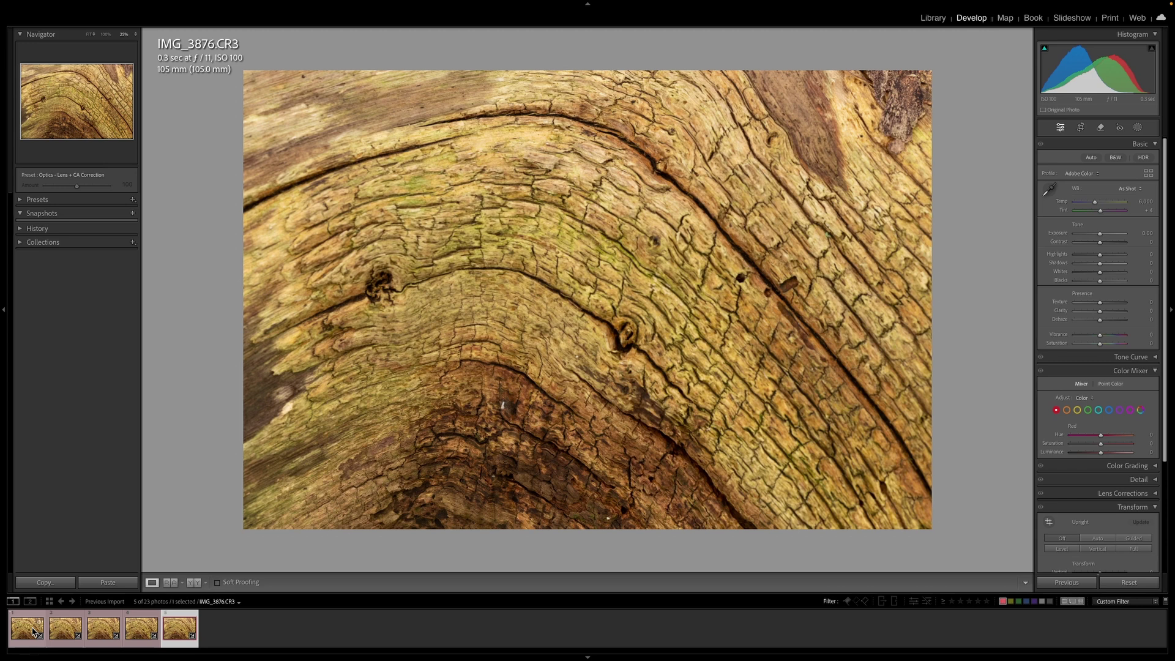
Send all five selected shots to Photoshop with Edit In > Open as Layers in Photoshop
left_click(33, 631, "shift")
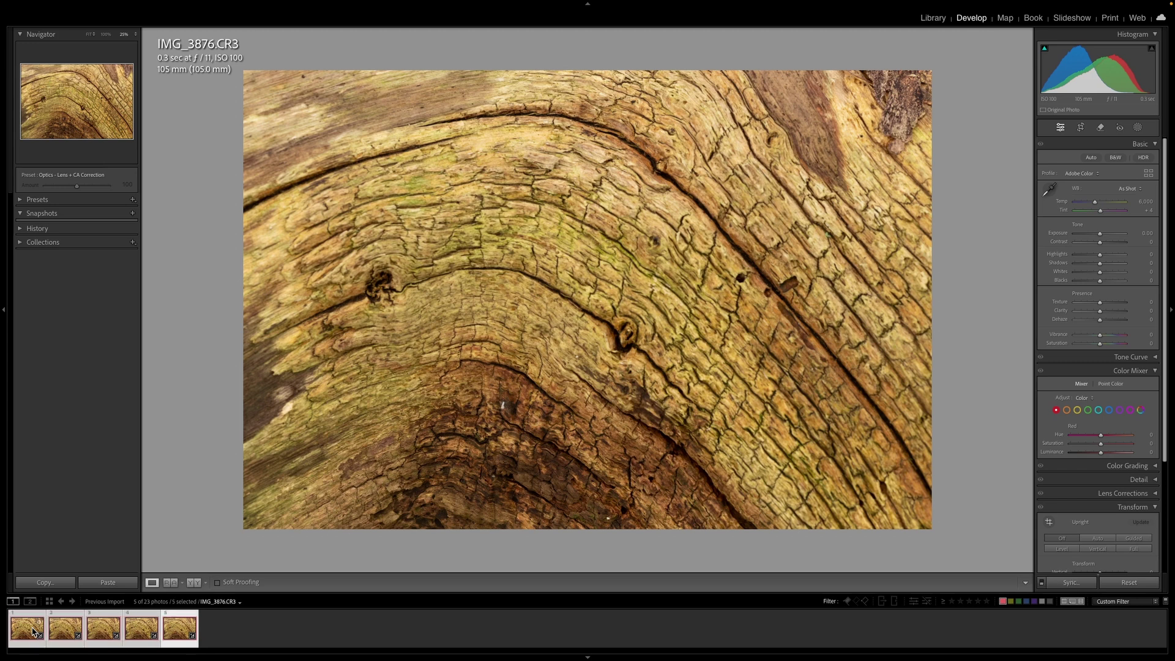
right_click(175, 631)
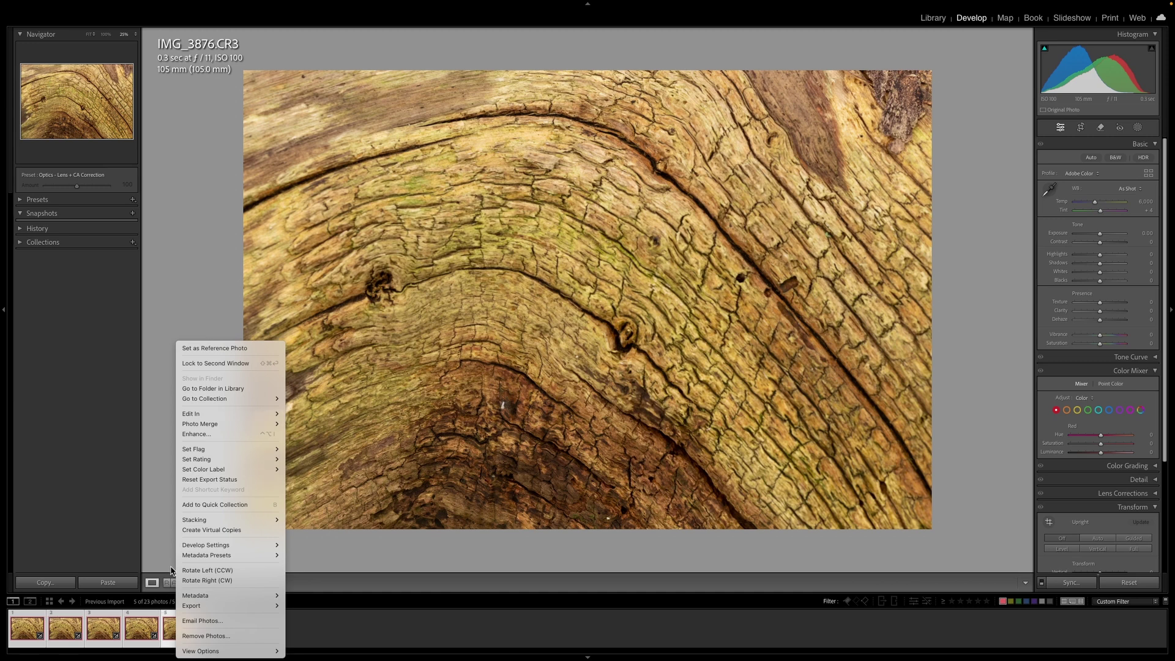
mouse_move(248, 420)
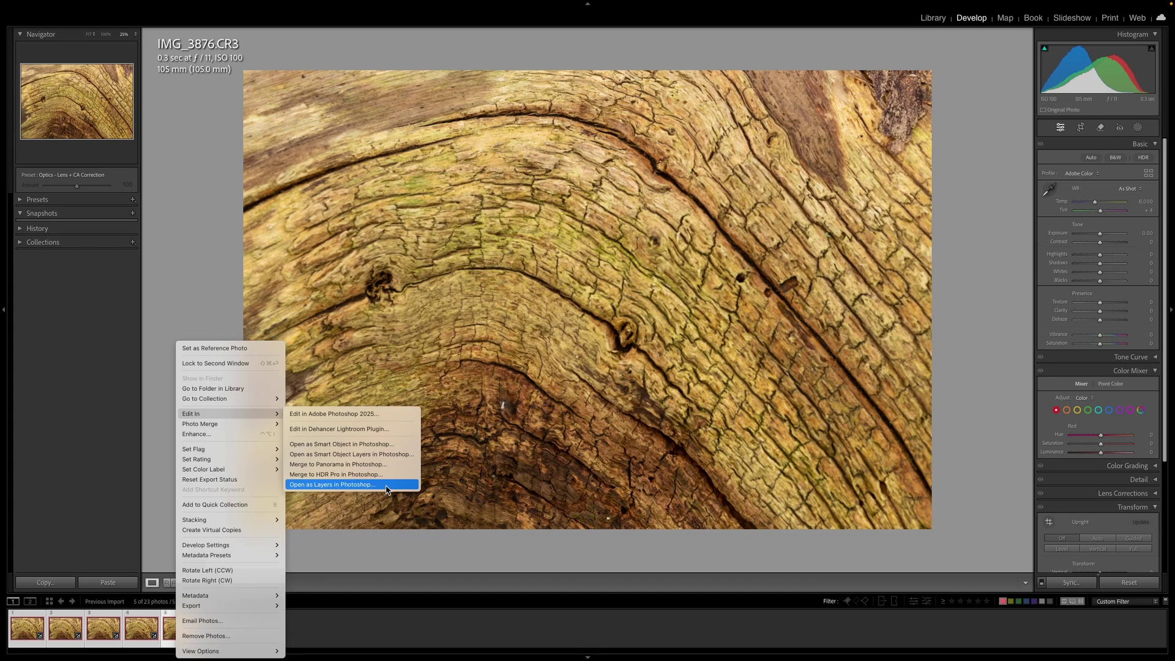
left_click(368, 485)
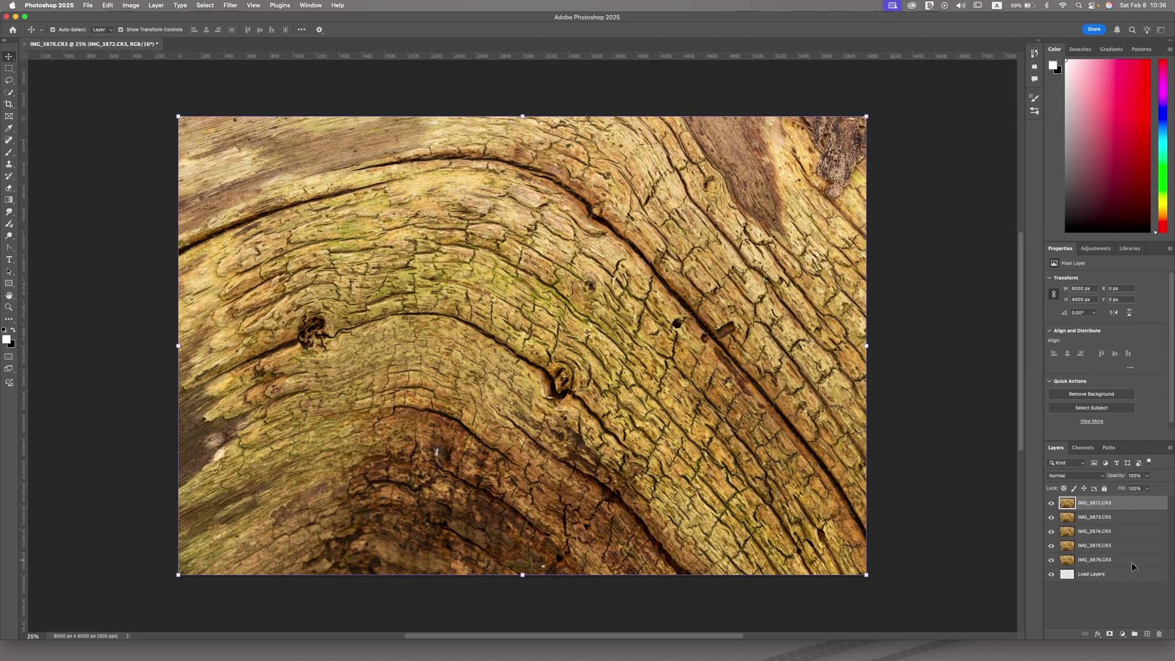
Select all five layers, IMG_3872.CR3 through IMG_3876.CR3, in the Layers panel
left_click(1102, 540)
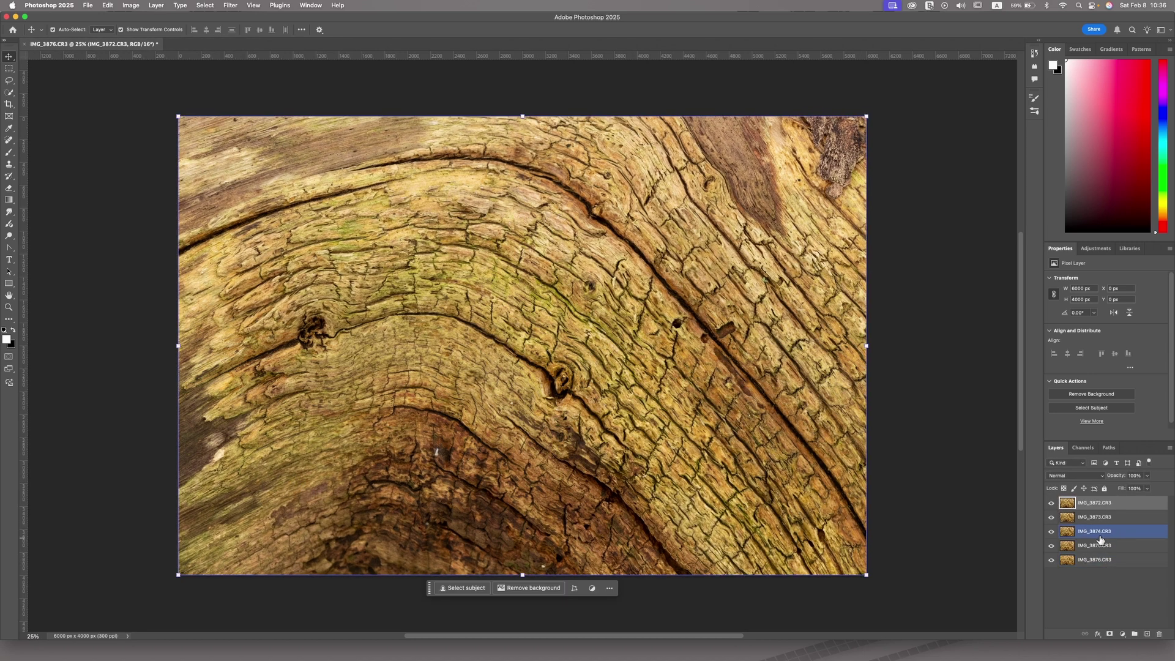
left_click(1133, 560, "shift")
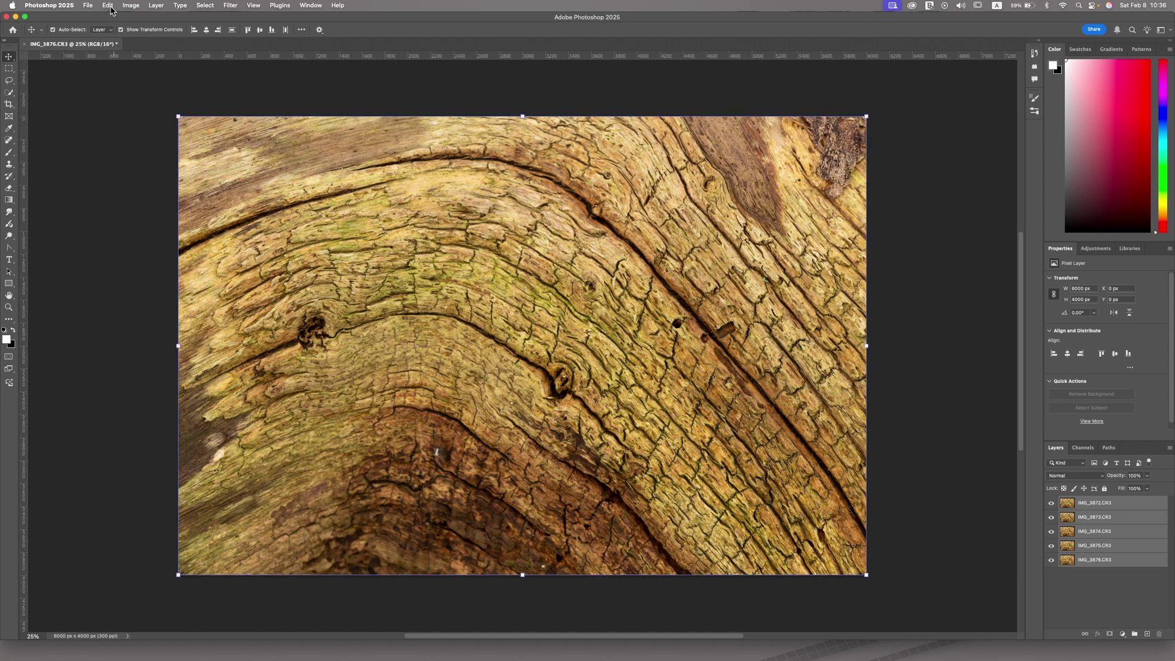
left_click(1110, 562)
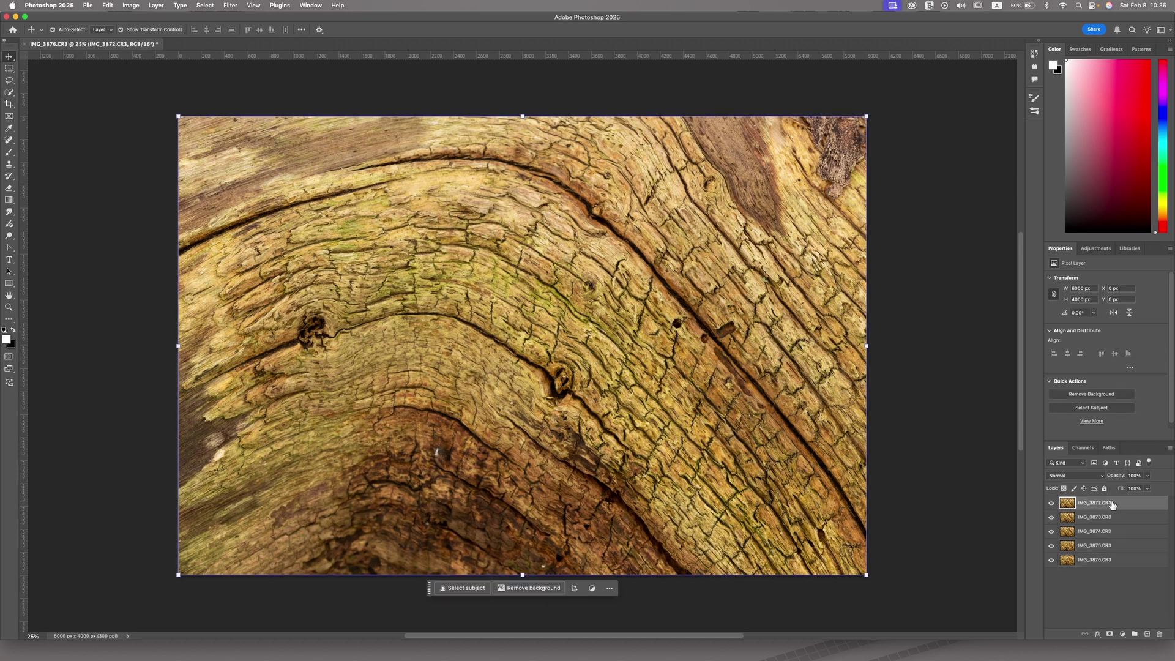
left_click(1111, 562, "shift")
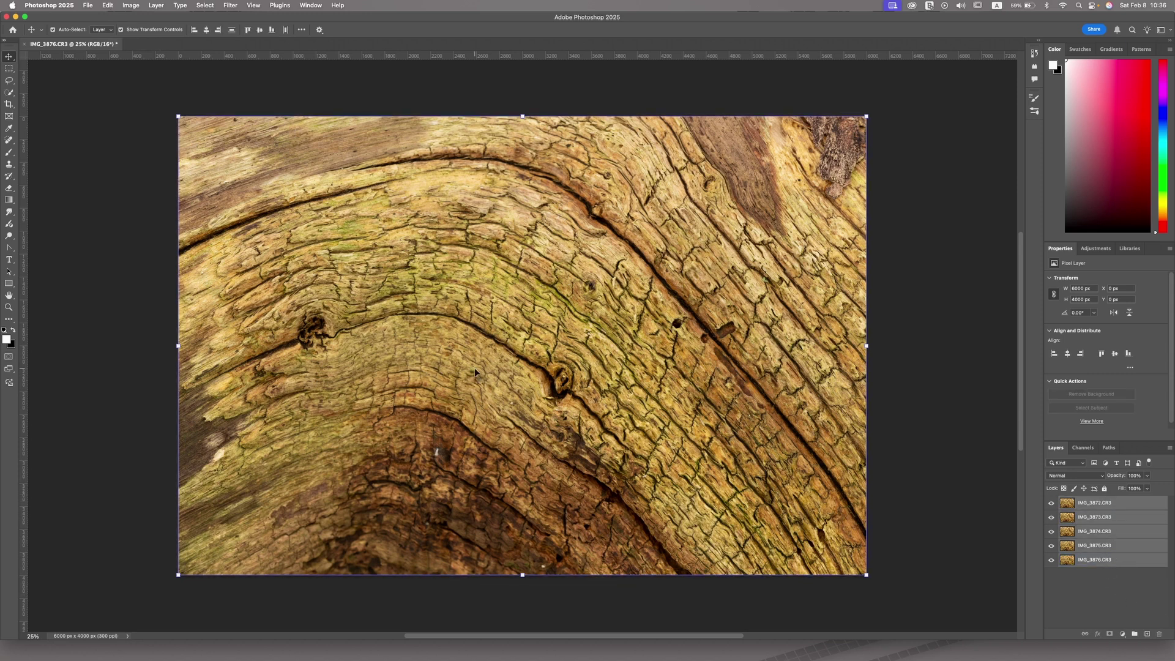
Run Edit > Auto-Blend Layers using Stack Images with Seamless Tones and Colors
left_click(114, 6)
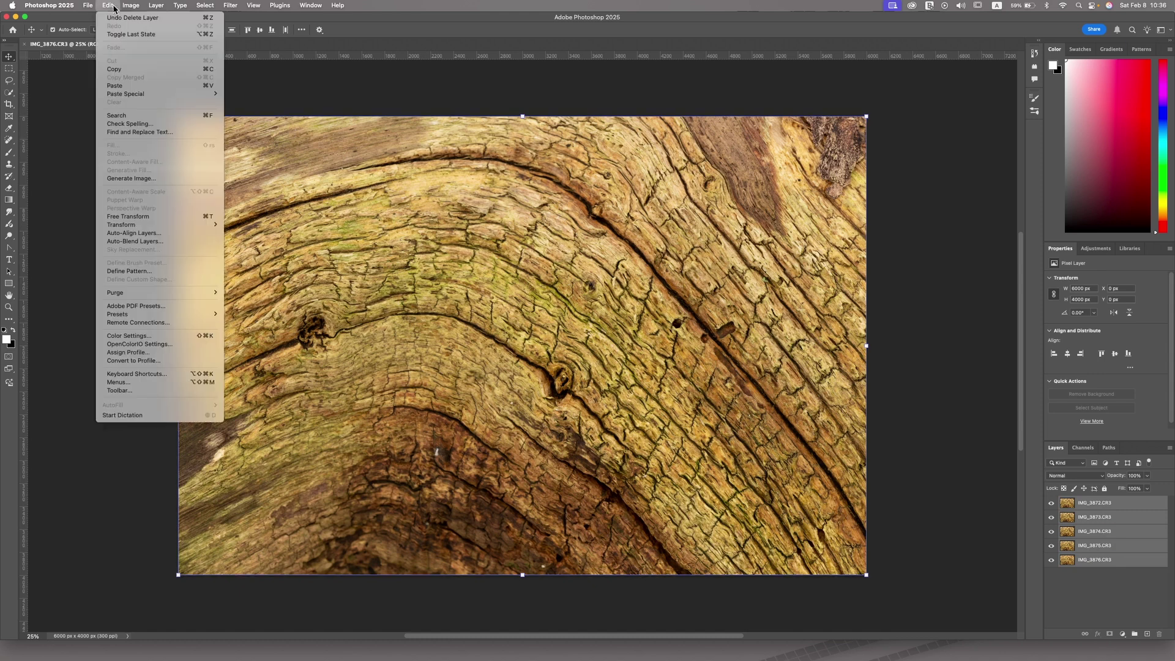
left_click(166, 245)
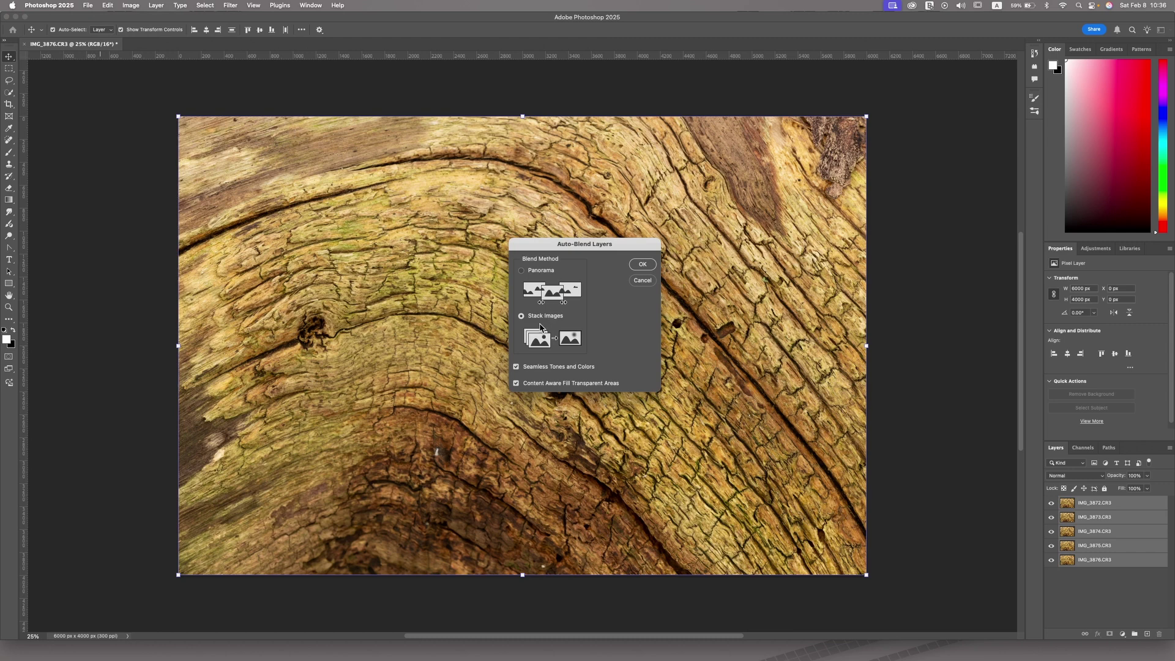
left_click(641, 265)
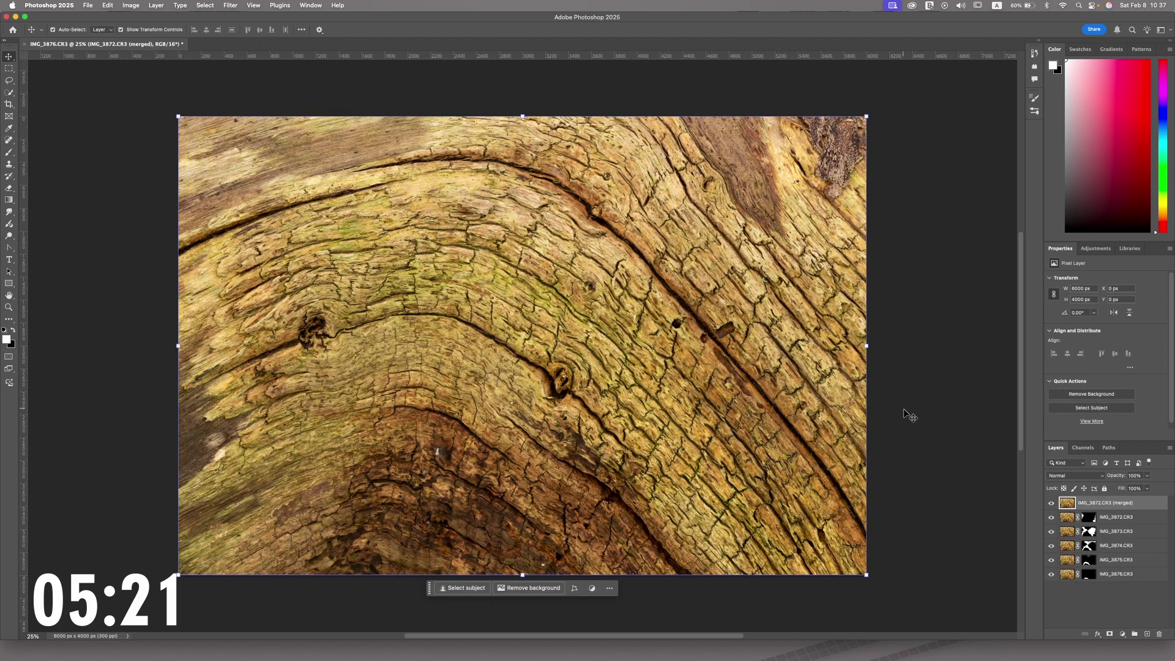
Solo IMG_3872.CR3, then turn IMG_3873 through IMG_3876.CR3 back on one by one
left_click(1110, 549)
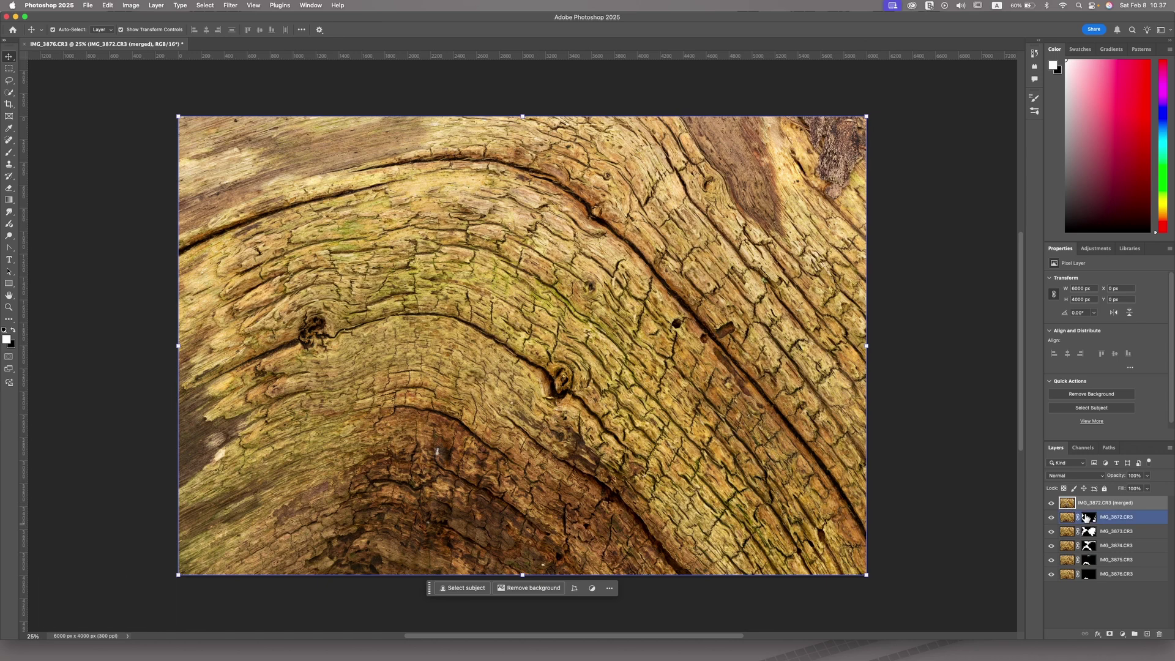
left_click(1052, 517, "alt")
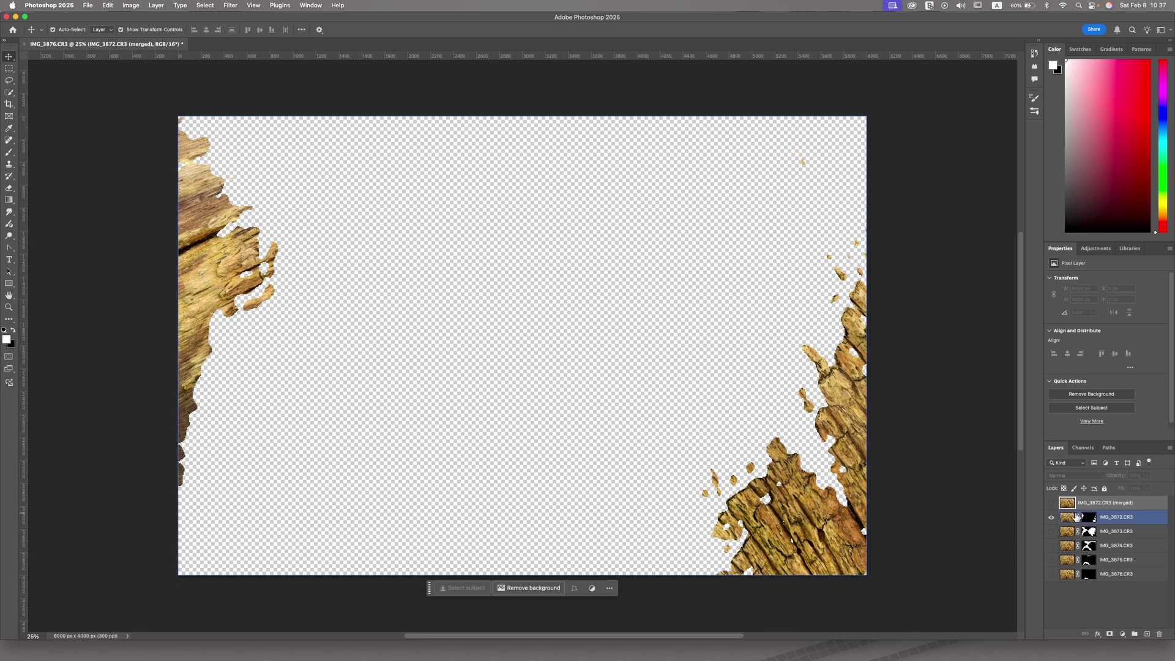
left_click(1052, 530)
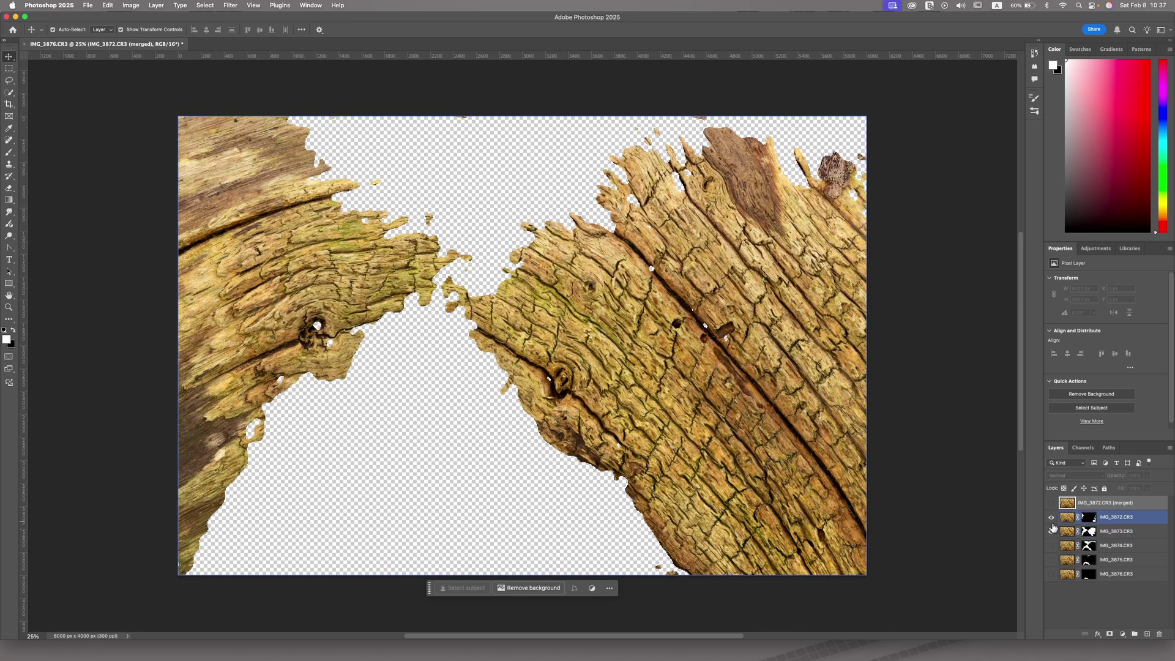
left_click(1052, 545)
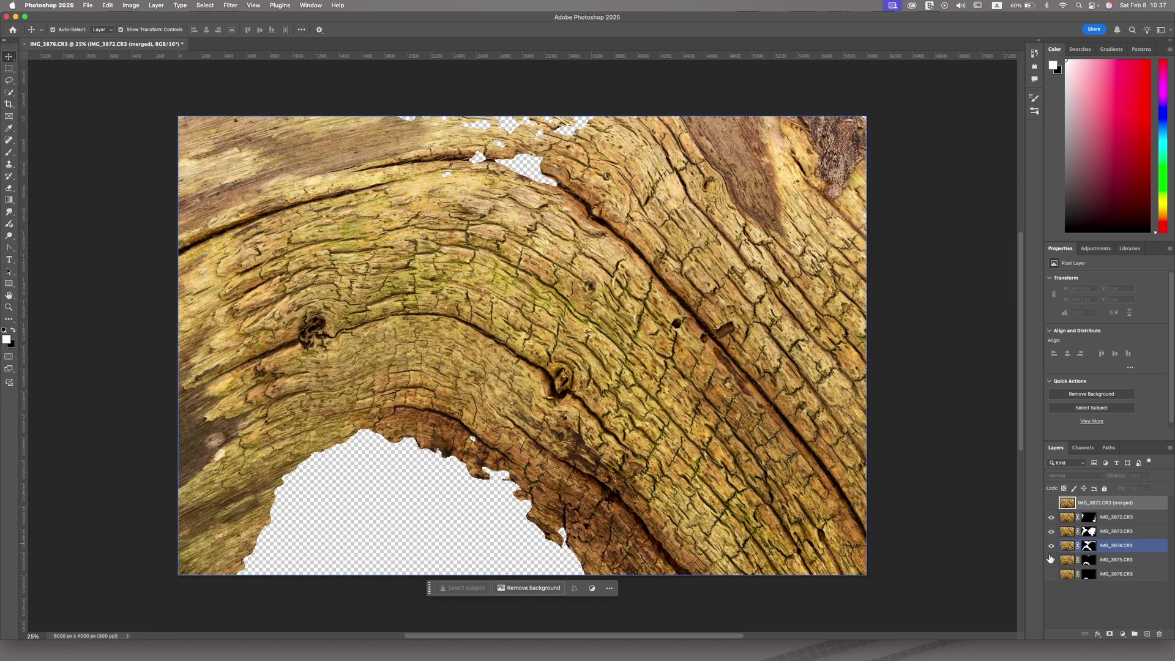
left_click(1050, 559)
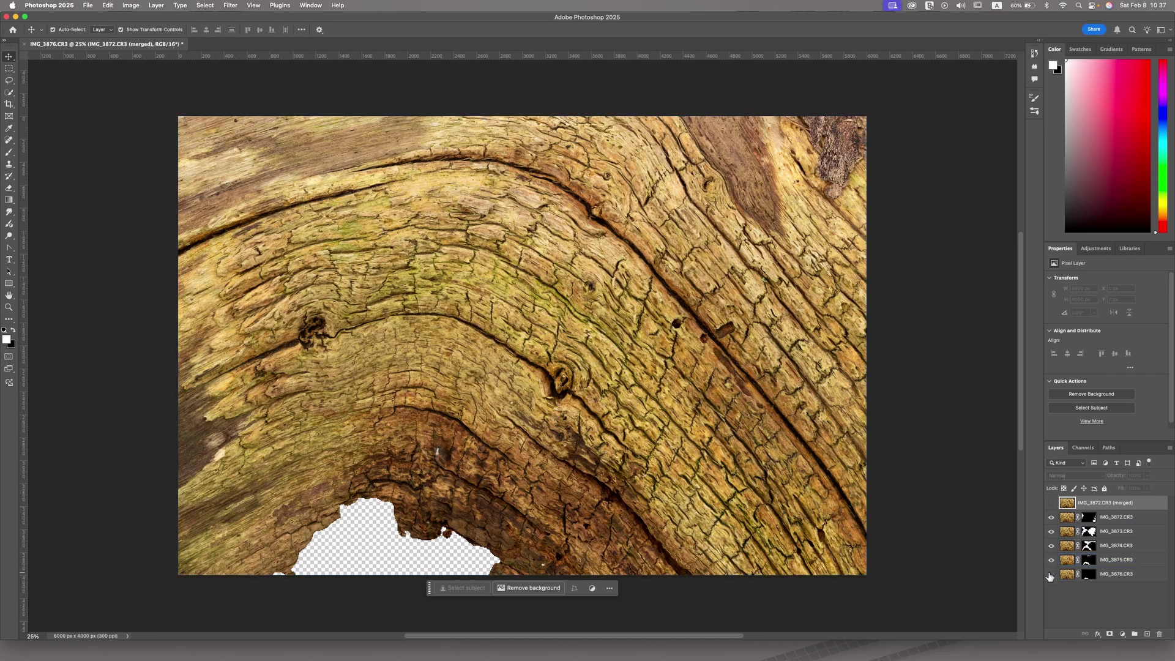
left_click(1050, 574)
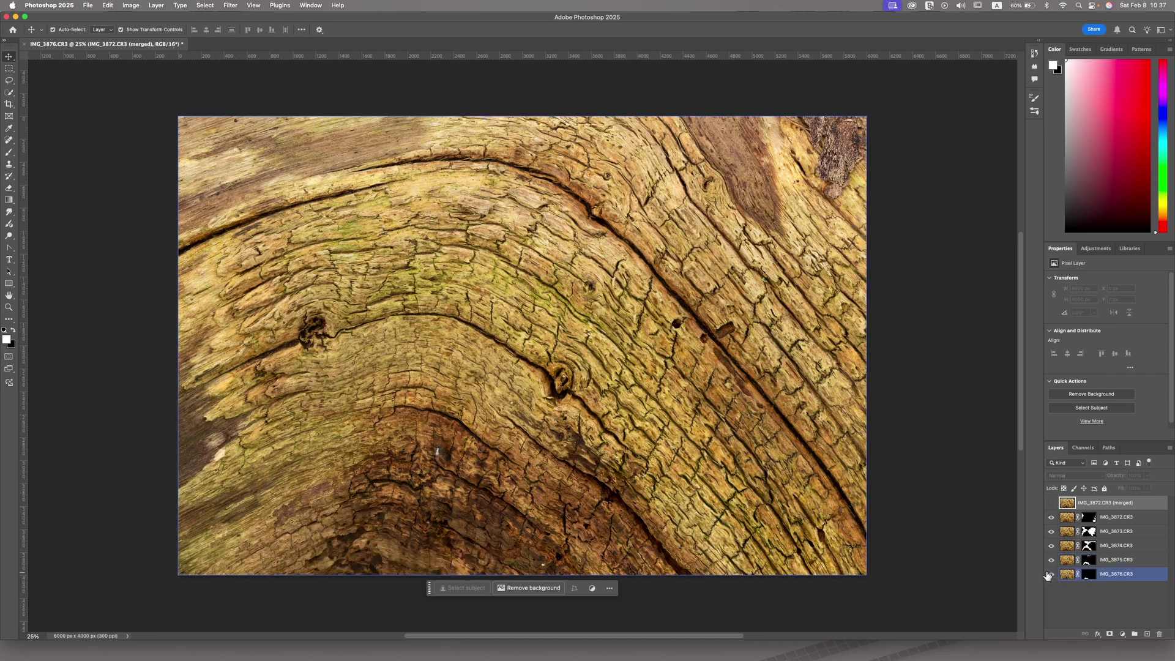
View the stacked wood at 100% and pan around, checking which layer supplies each area
key("super+1")
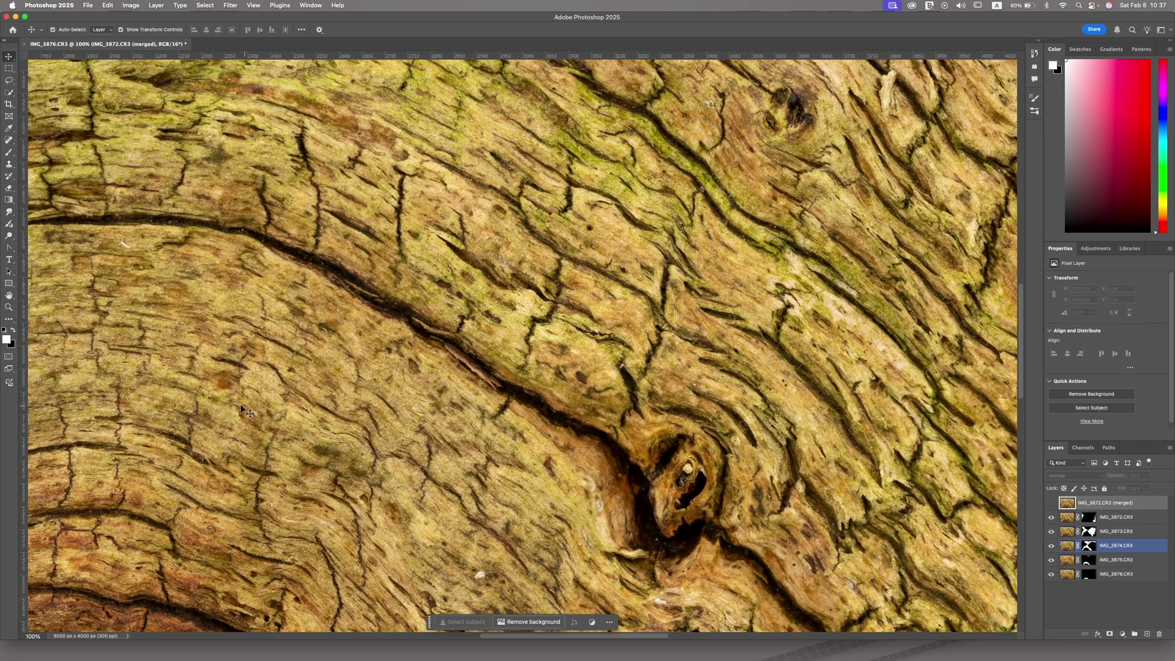
scroll(273, 387, "left", 5)
scroll(273, 386, "down", 10)
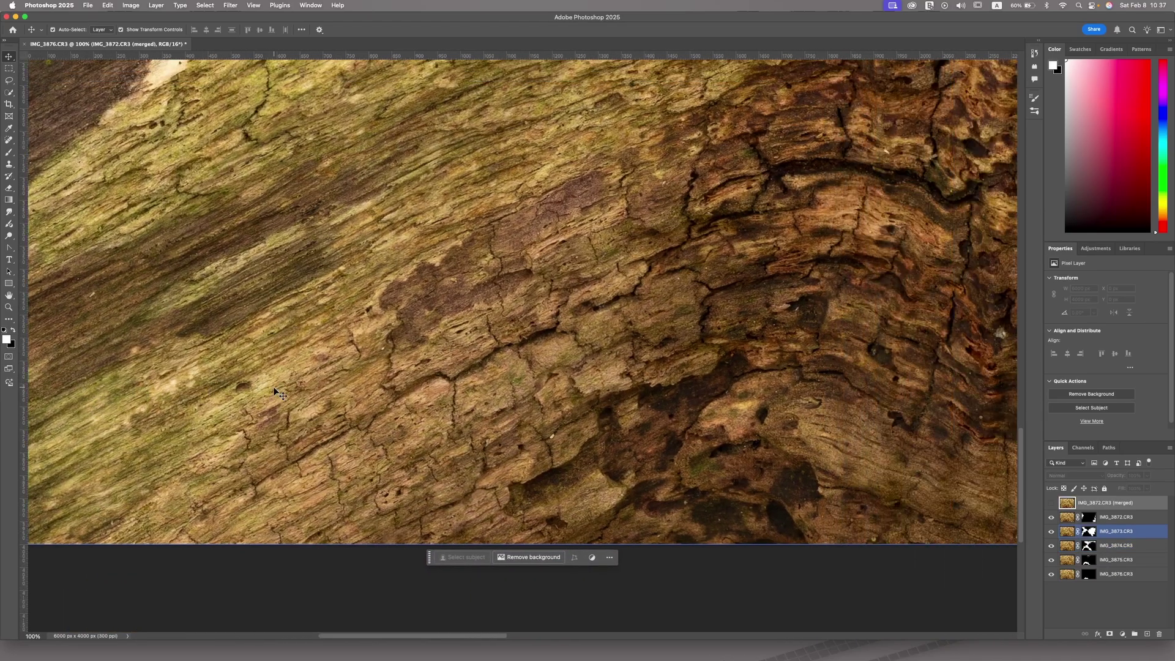
left_click(273, 387)
scroll(273, 387, "right", 15)
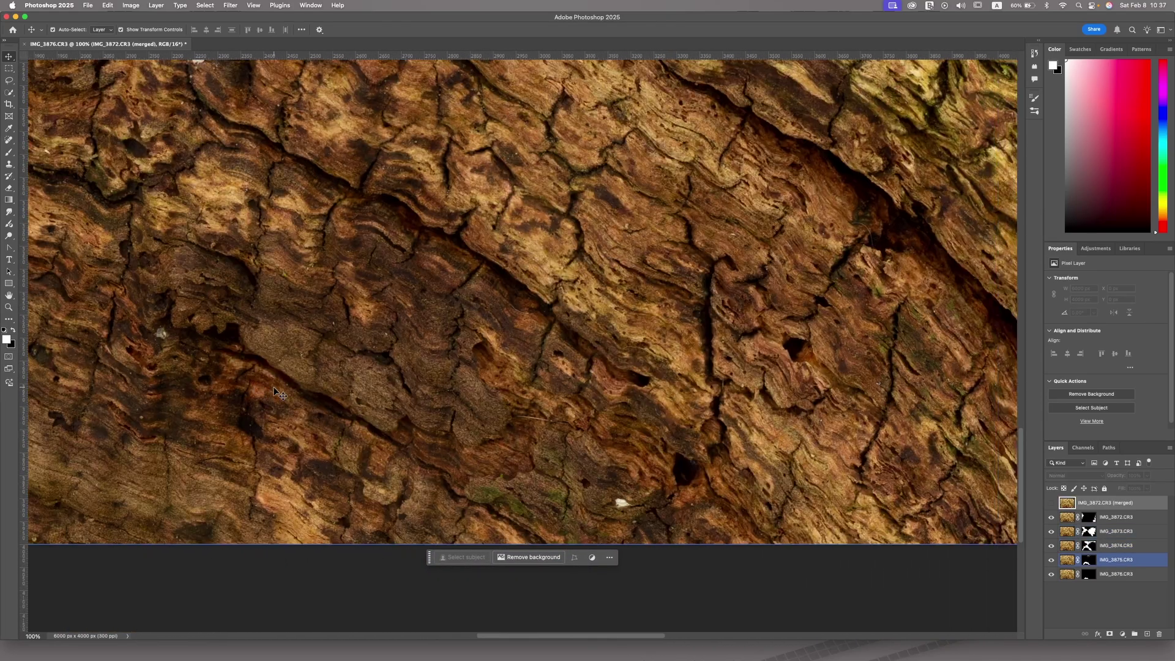
scroll(273, 387, "right", 10)
left_click(273, 387)
scroll(273, 387, "up", 5)
scroll(274, 389, "up", 5)
scroll(273, 389, "right", 6)
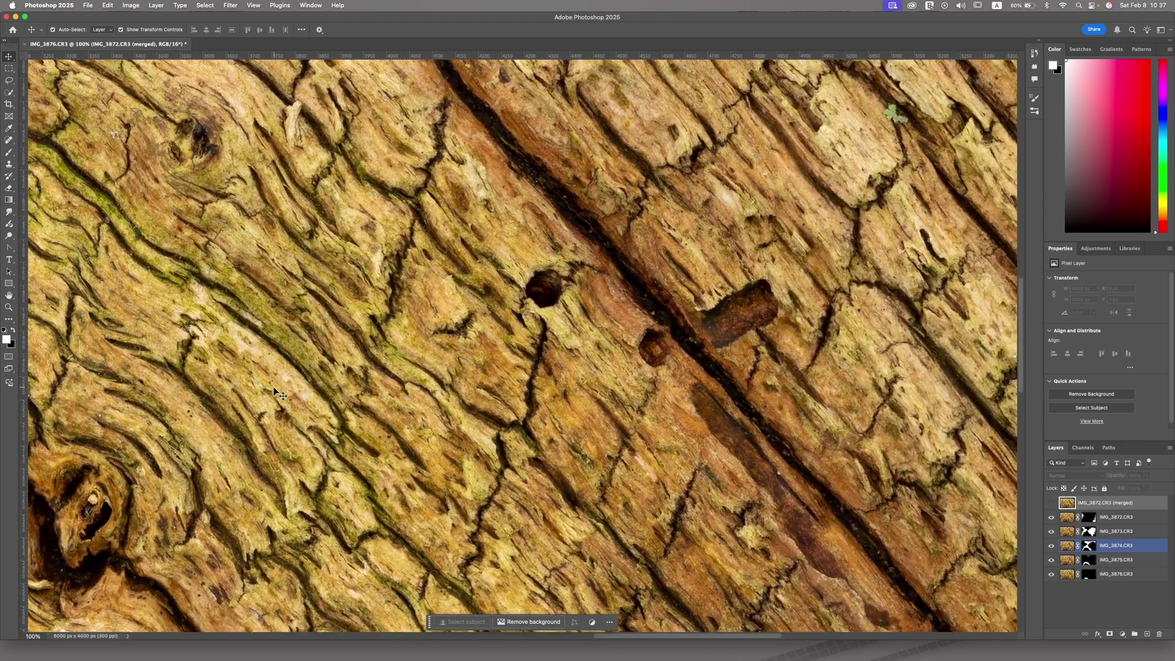
scroll(273, 387, "up", 5)
left_click(273, 387)
scroll(272, 387, "right", 6)
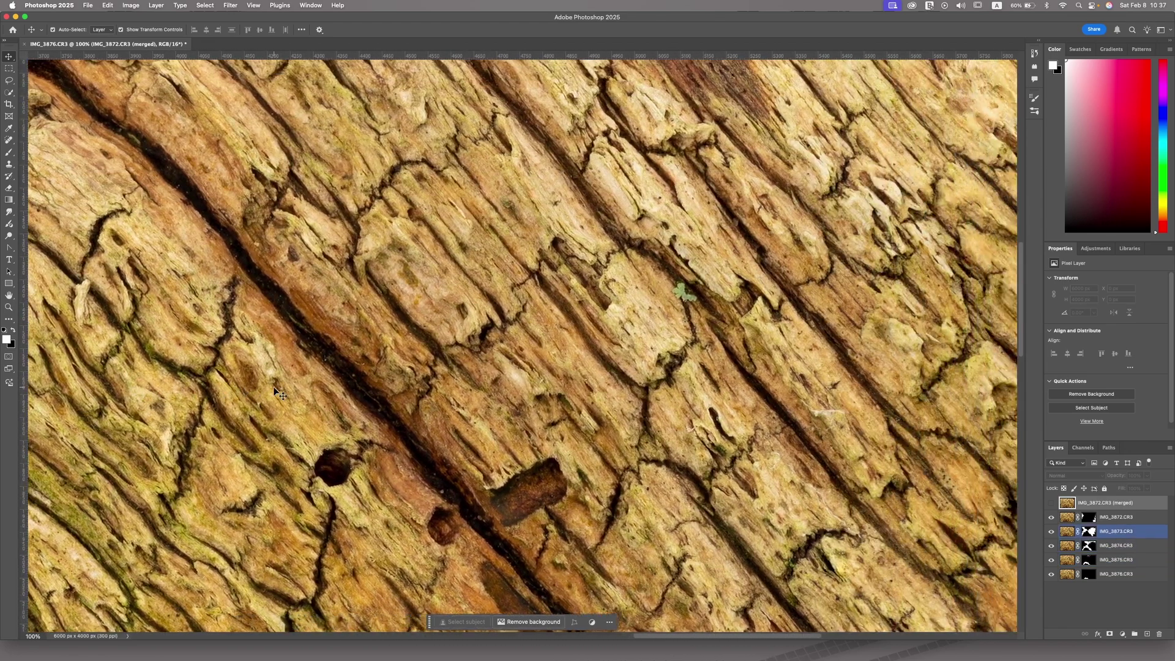
scroll(273, 386, "right", 8)
scroll(273, 387, "up", 3)
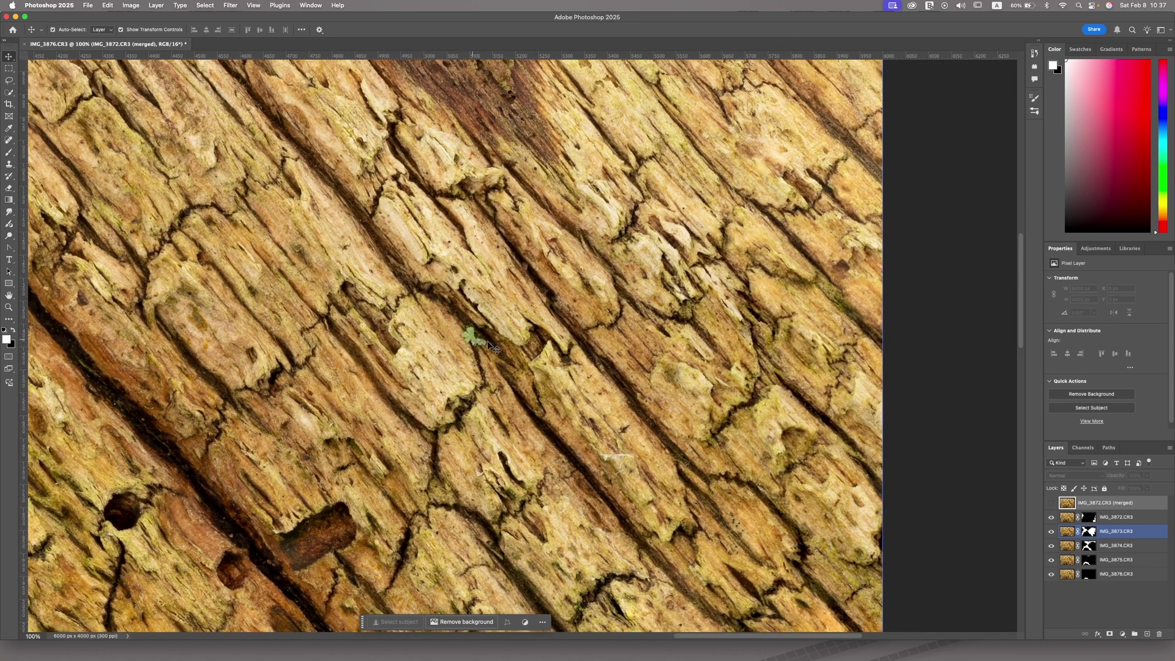
scroll(429, 360, "down", 5)
scroll(429, 359, "left", 4)
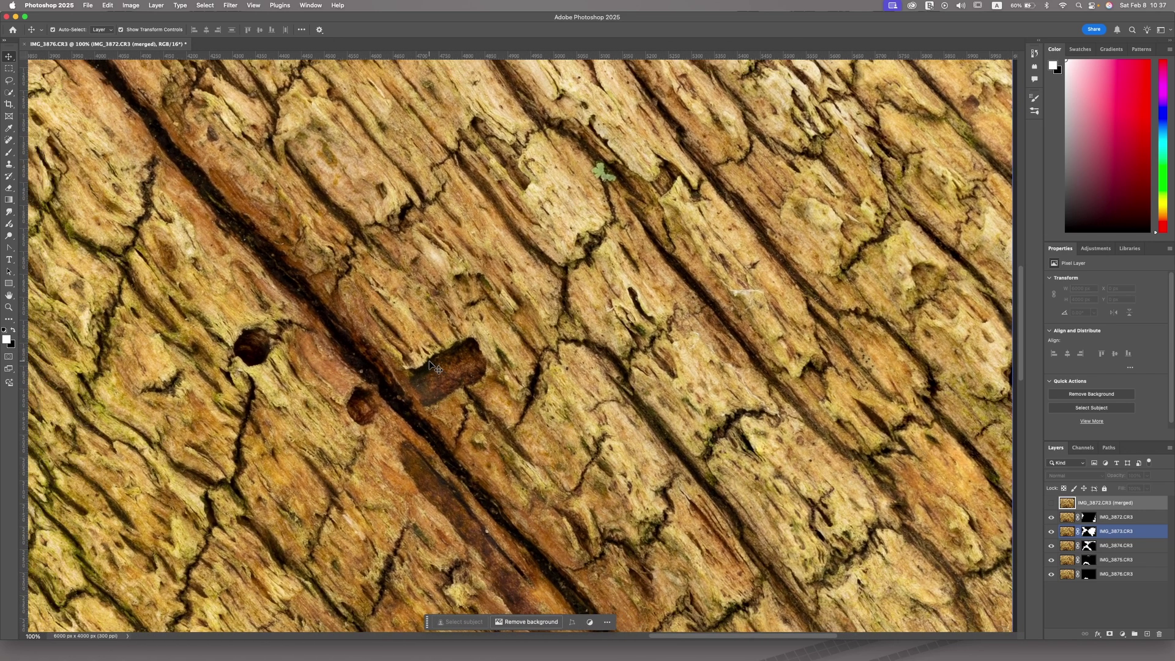
scroll(401, 391, "left", 10)
scroll(378, 380, "up", 5)
scroll(379, 384, "left", 6)
scroll(378, 383, "up", 5)
Pan the full-size view toward the knot while cycling layers with Option+[ and Option+]
key("alt+[")
key("alt+[")
scroll(379, 385, "down", 3)
scroll(378, 384, "left", 10)
key("alt+]")
scroll(377, 384, "left", 8)
scroll(378, 384, "down", 6)
scroll(377, 378, "right", 1)
scroll(377, 378, "down", 1)
key("alt+]")
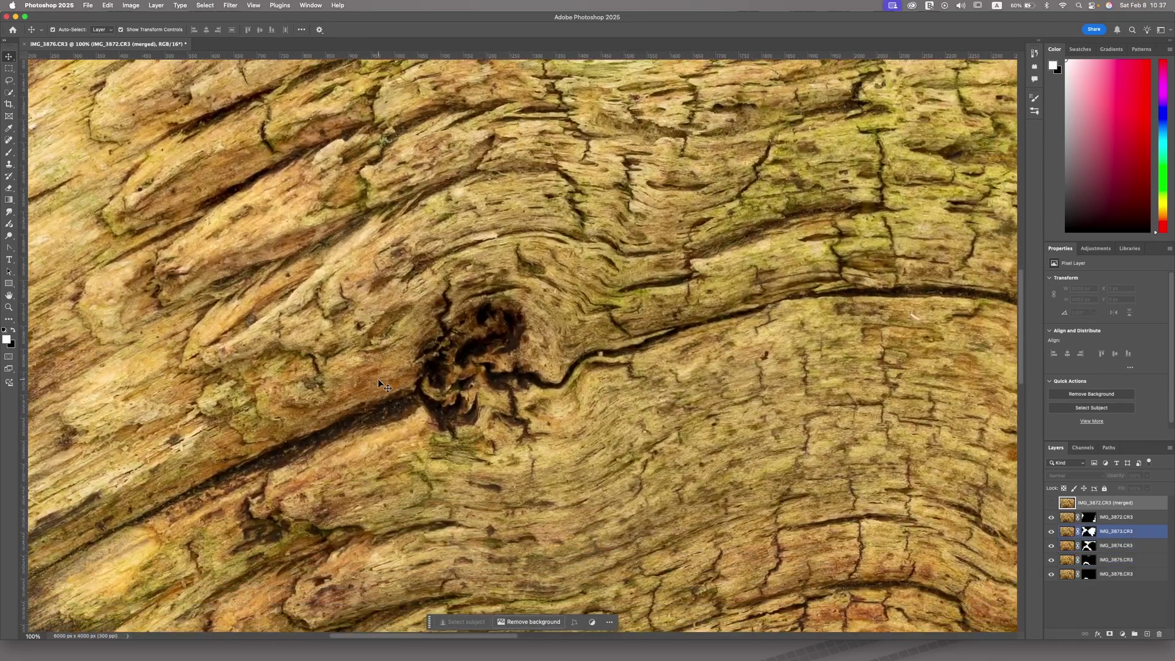
scroll(402, 372, "down", 10)
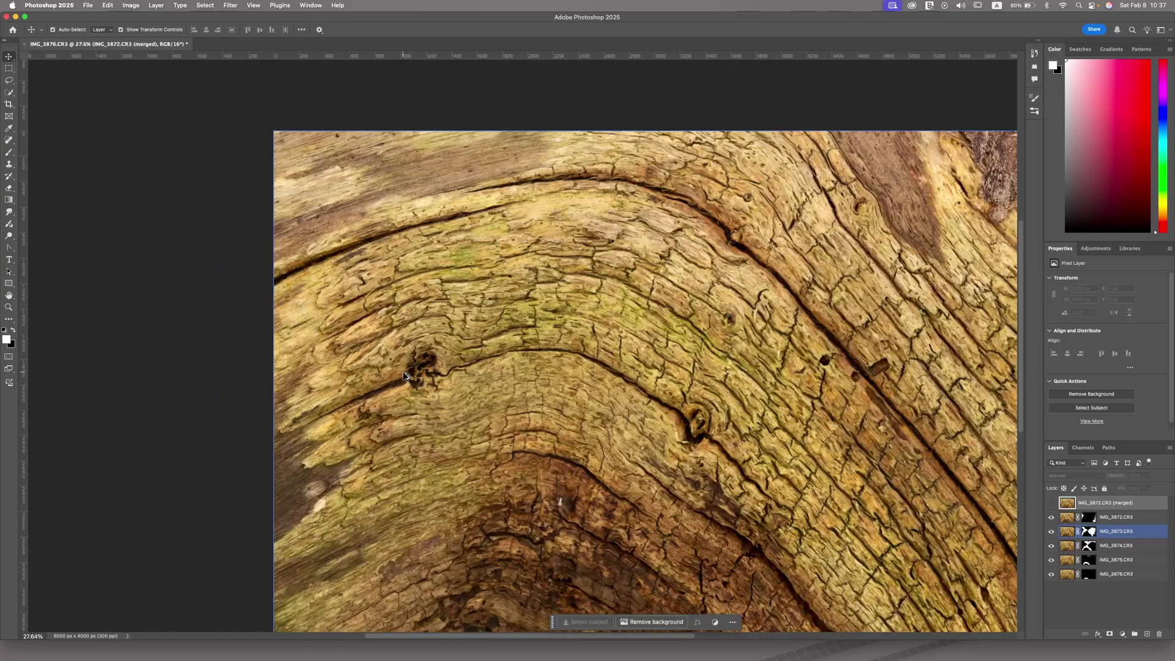
scroll(578, 376, "right", 3)
scroll(578, 377, "down", 2)
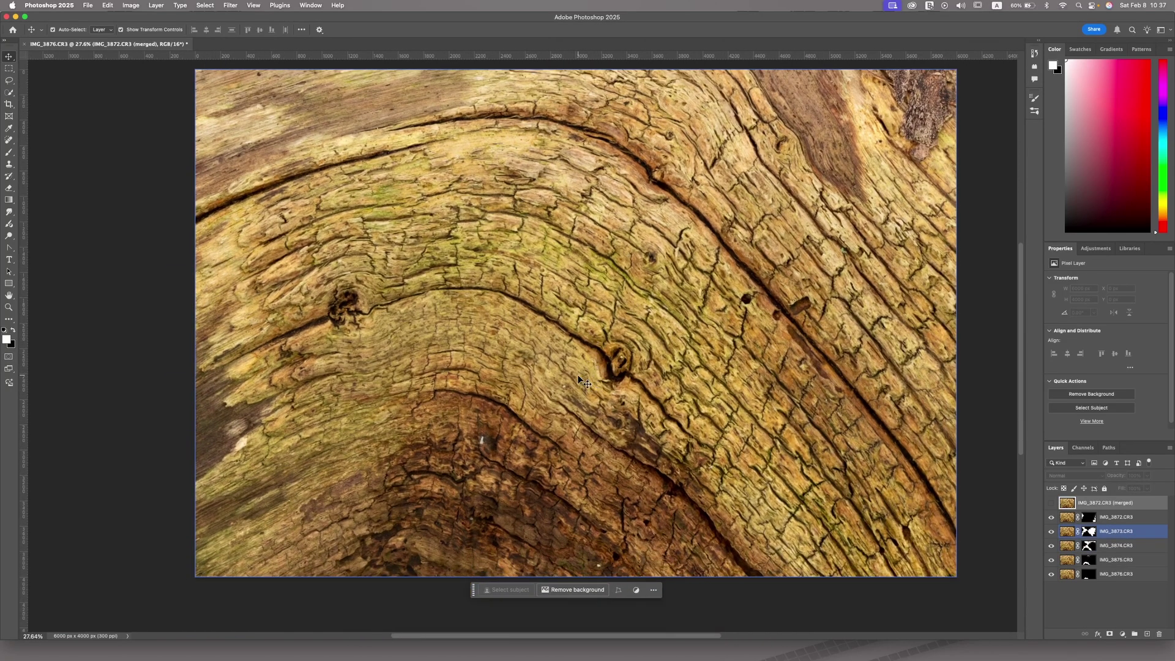
Step back and forth through the source layers, settling on IMG_3874.CR3
key("alt+[")
key("alt+]")
key("alt+[")
key("alt+]")
key("alt+]")
key("alt+[")
key("alt+[")
key("alt+[")
key("alt+]")
scroll(549, 482, "right", 2)
scroll(549, 482, "right", 1)
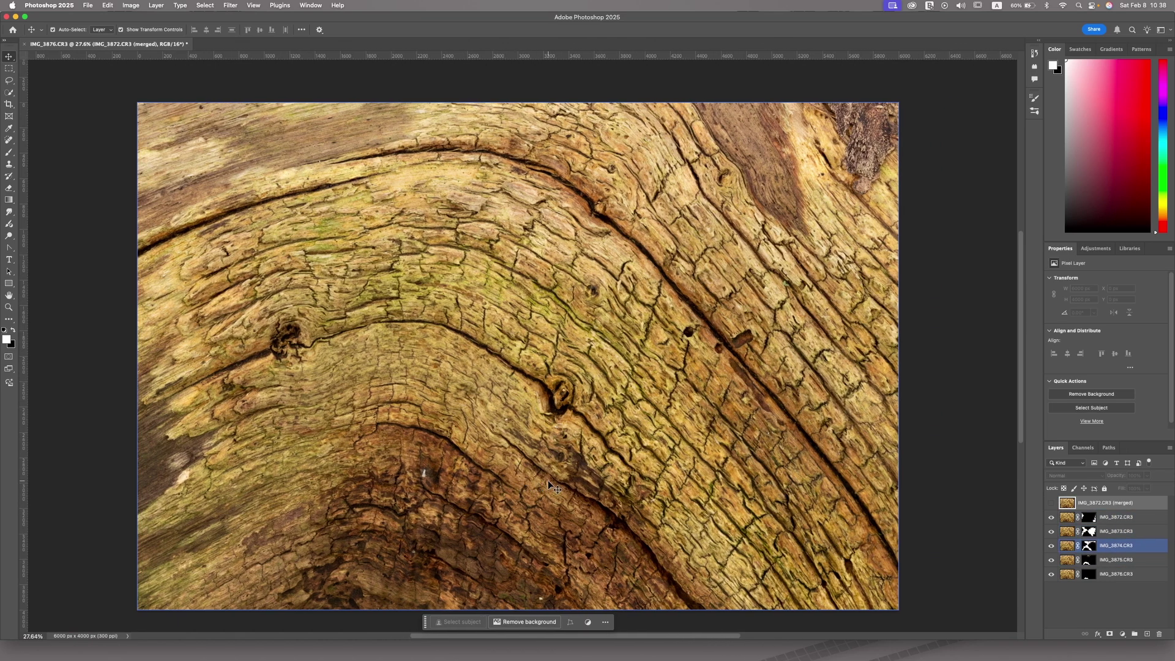
key("alt+]")
key("alt+]")
key("alt+]")
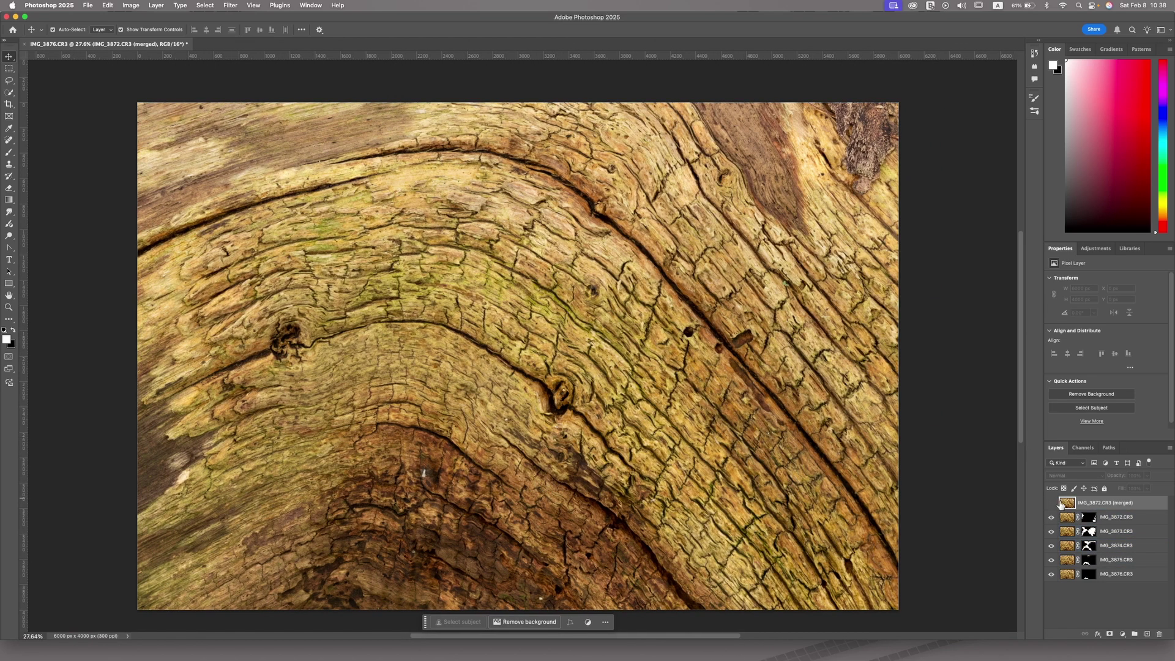
Turn the merged result layer's visibility back on in Photoshop
left_click(1052, 503)
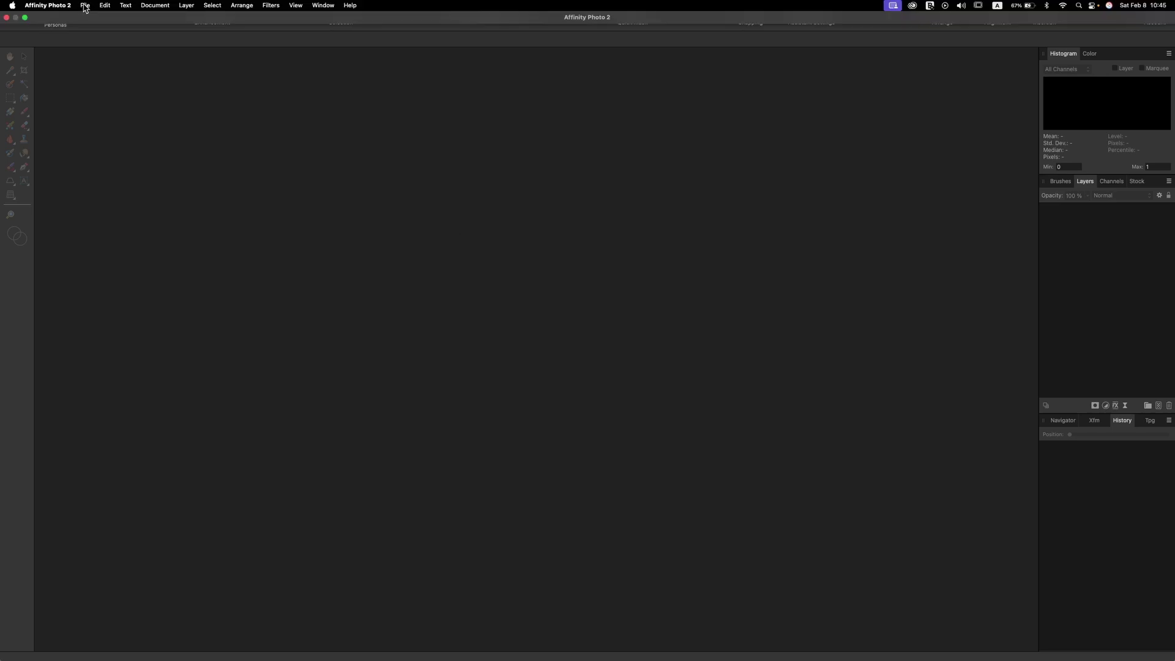
Create a New Focus Merge from IMG_3872–IMG_3876.CR3 and run it
left_click(85, 5)
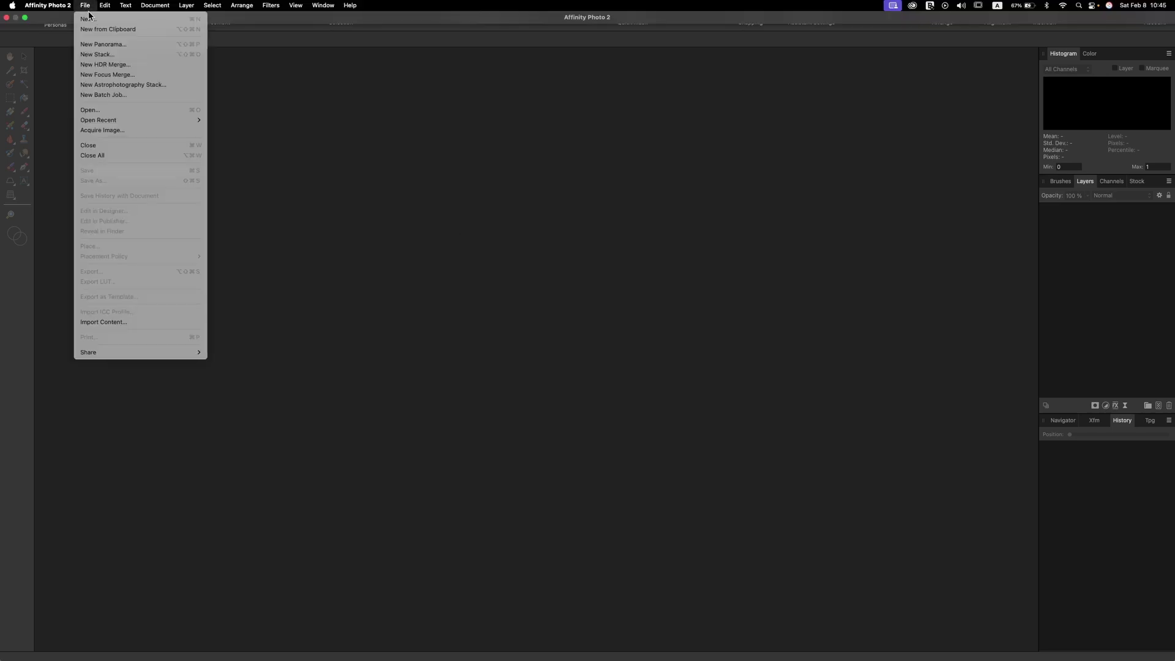
left_click(174, 78)
left_click(568, 279)
left_click_drag(572, 283, 293, 194)
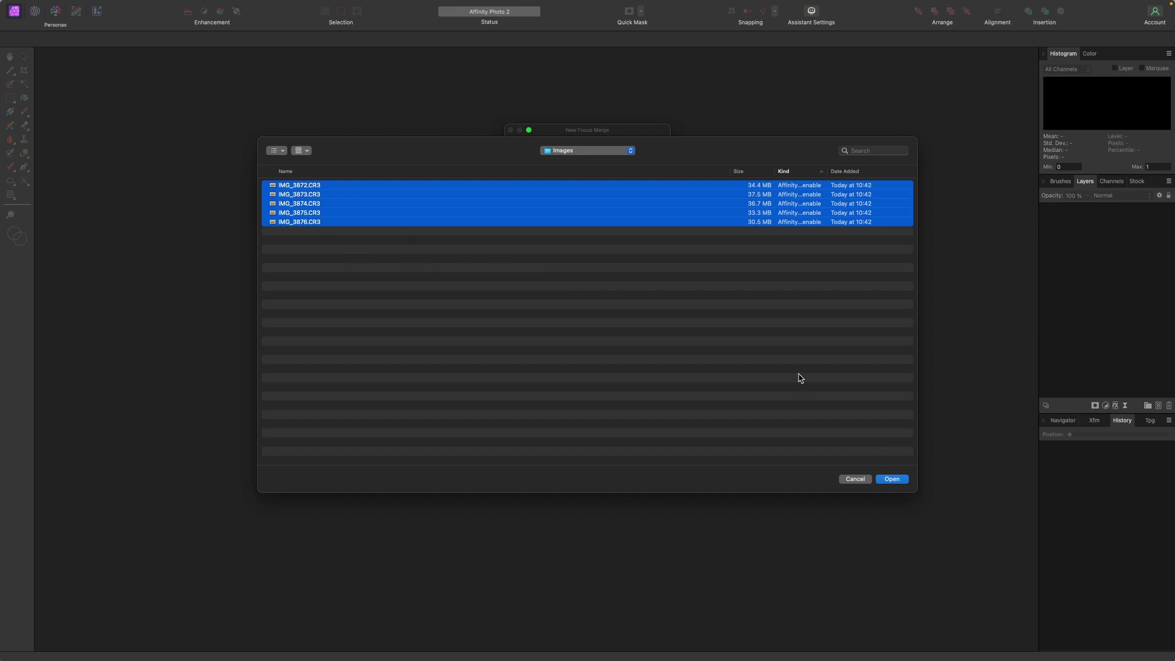
left_click(893, 479)
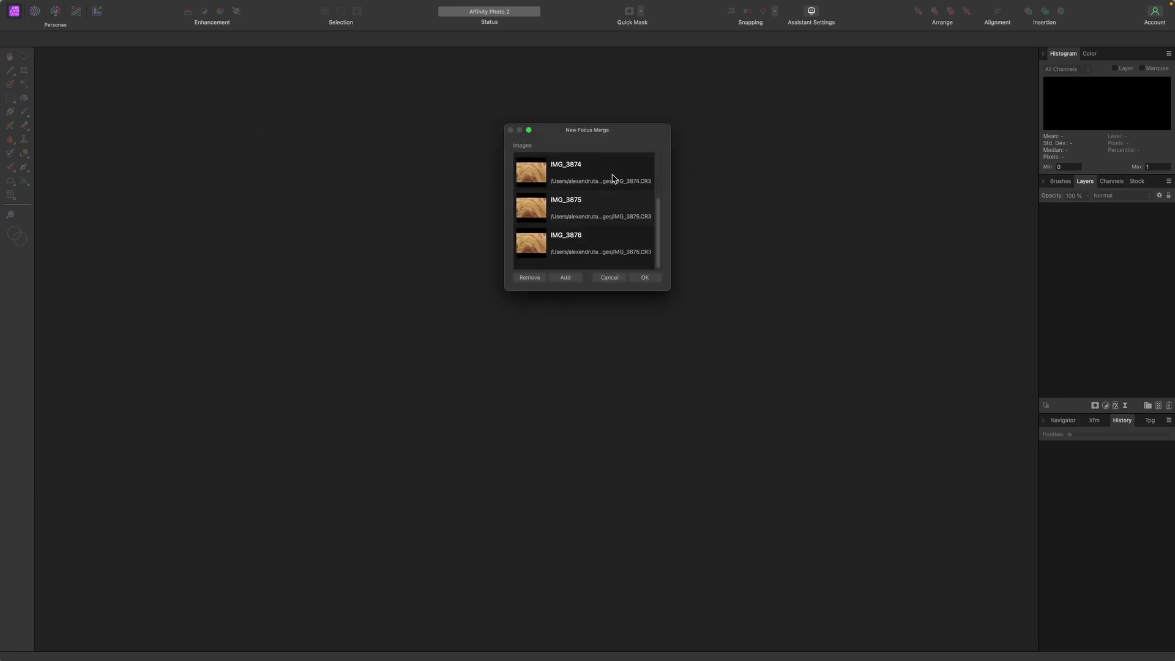
left_click(650, 279)
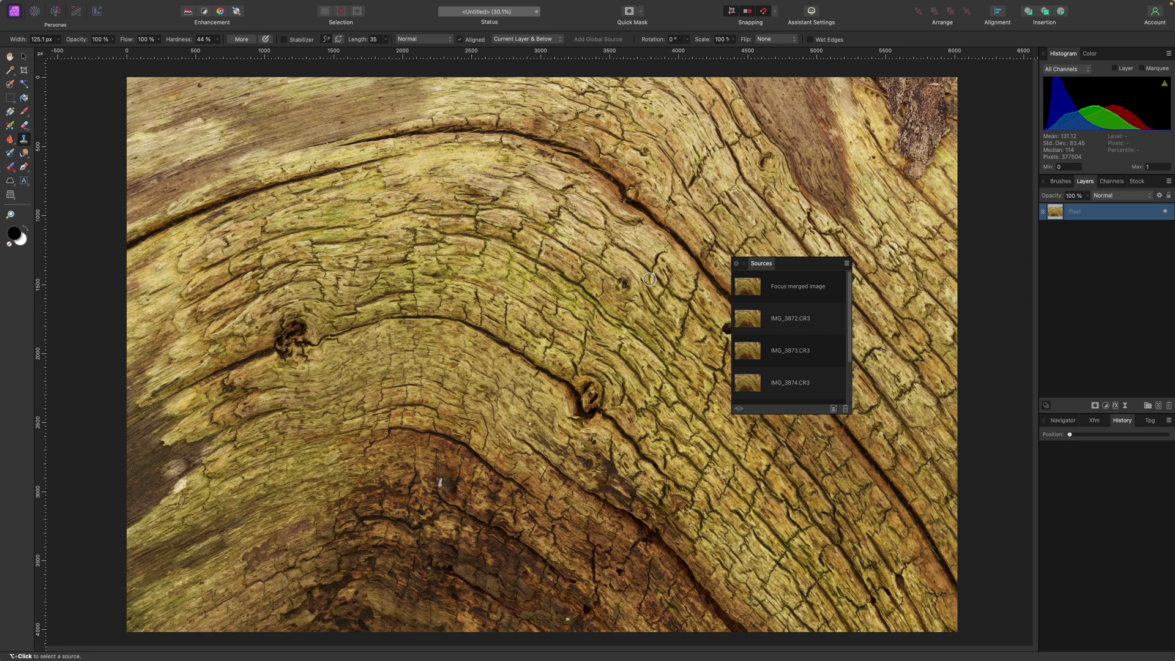
Preview IMG_3872.CR3 in the Sources panel, then switch back to Focus merged image
left_click(787, 291)
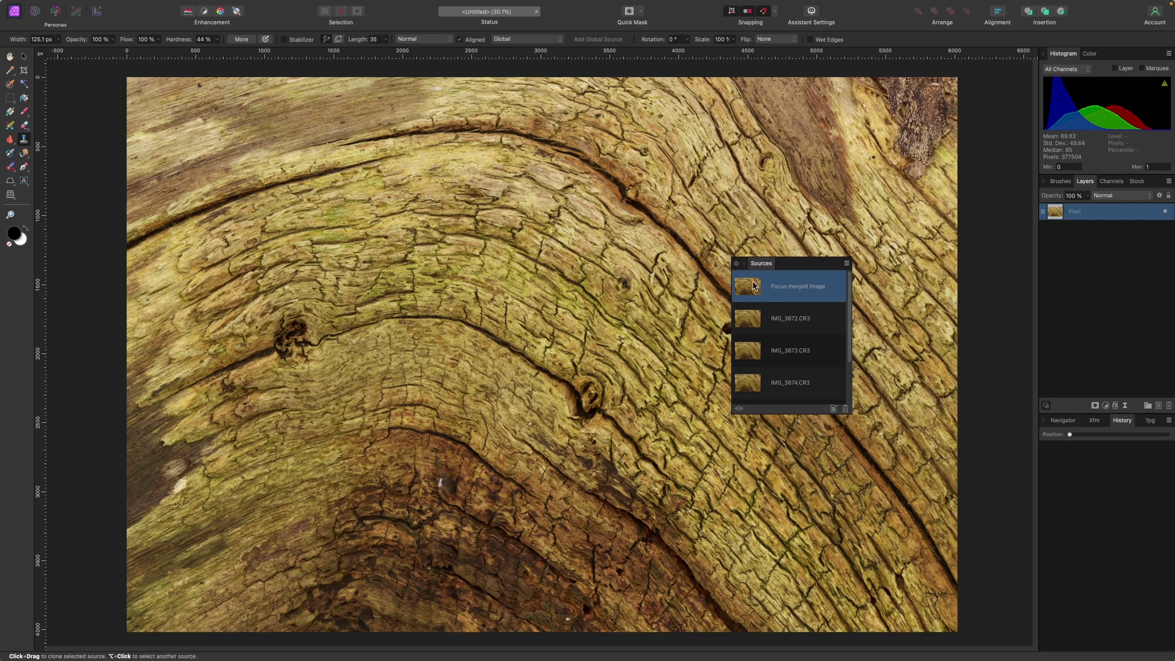
scroll(774, 311, "down", 2)
scroll(805, 342, "up", 2)
left_click(806, 320)
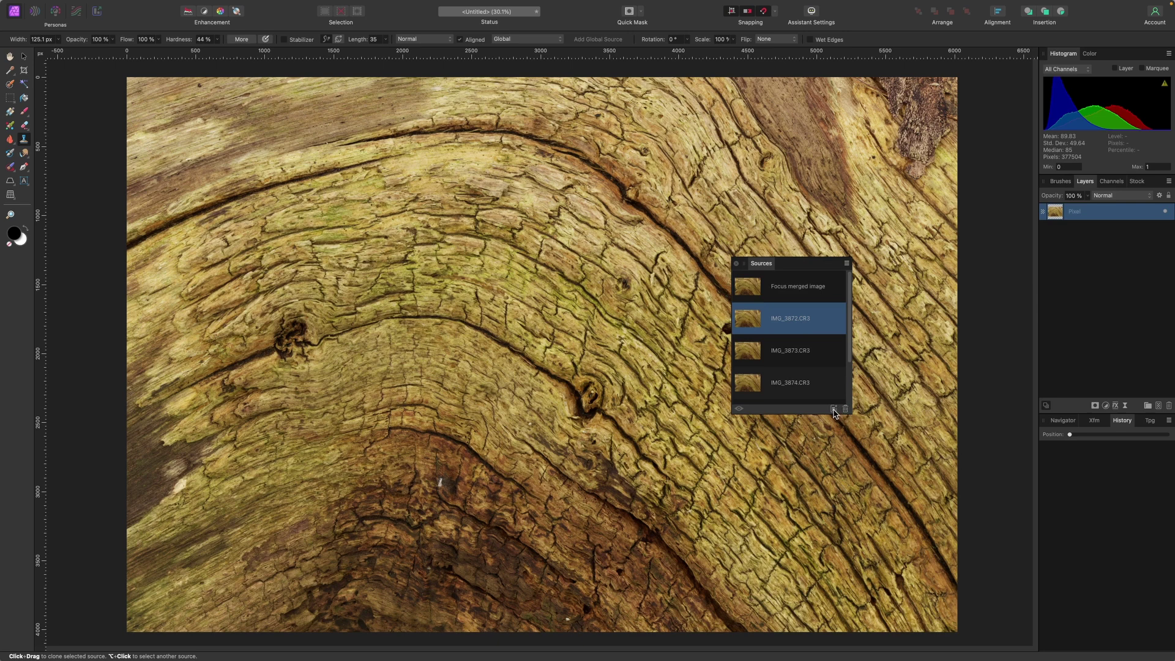
scroll(740, 320, "down", 2)
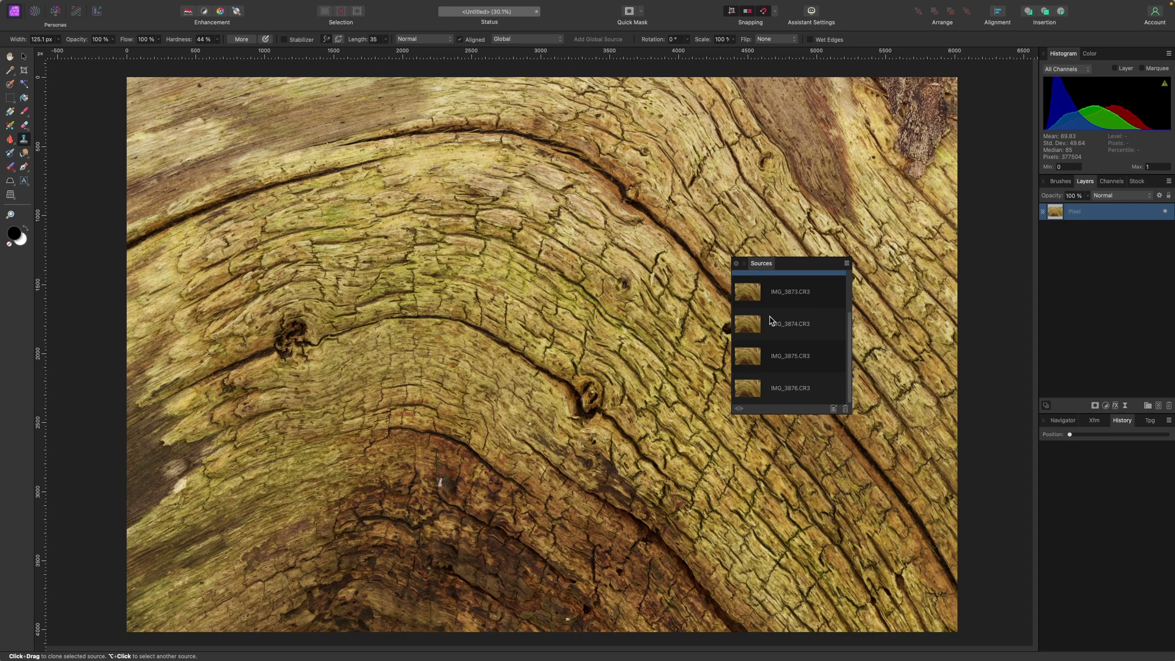
scroll(774, 320, "up", 2)
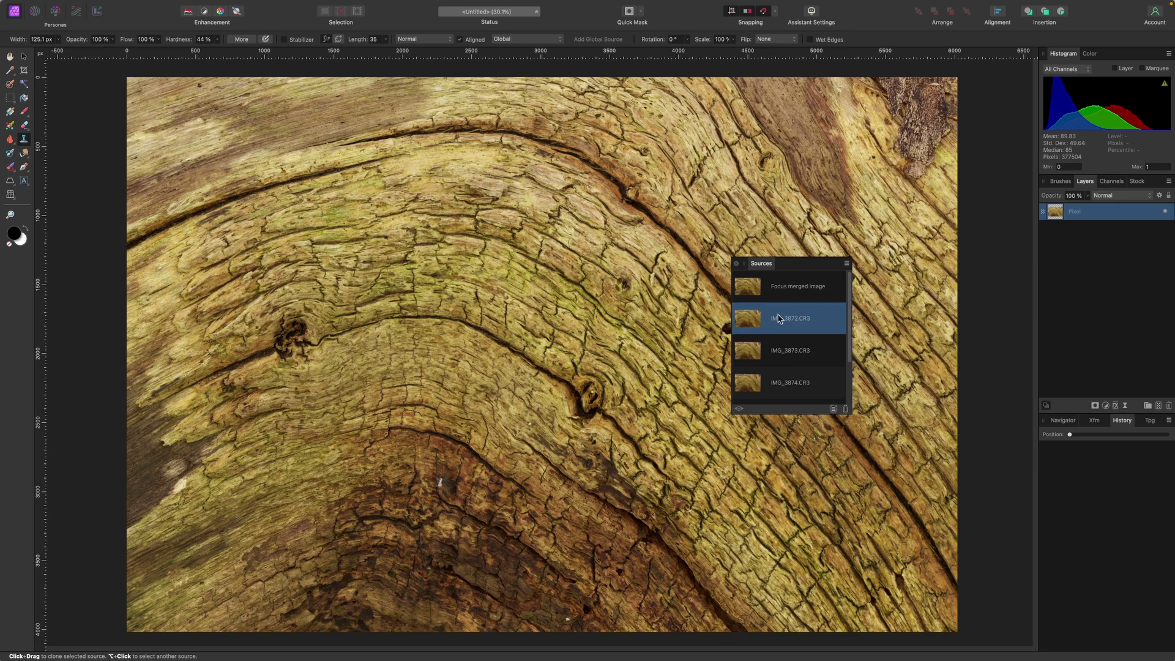
left_click(766, 293)
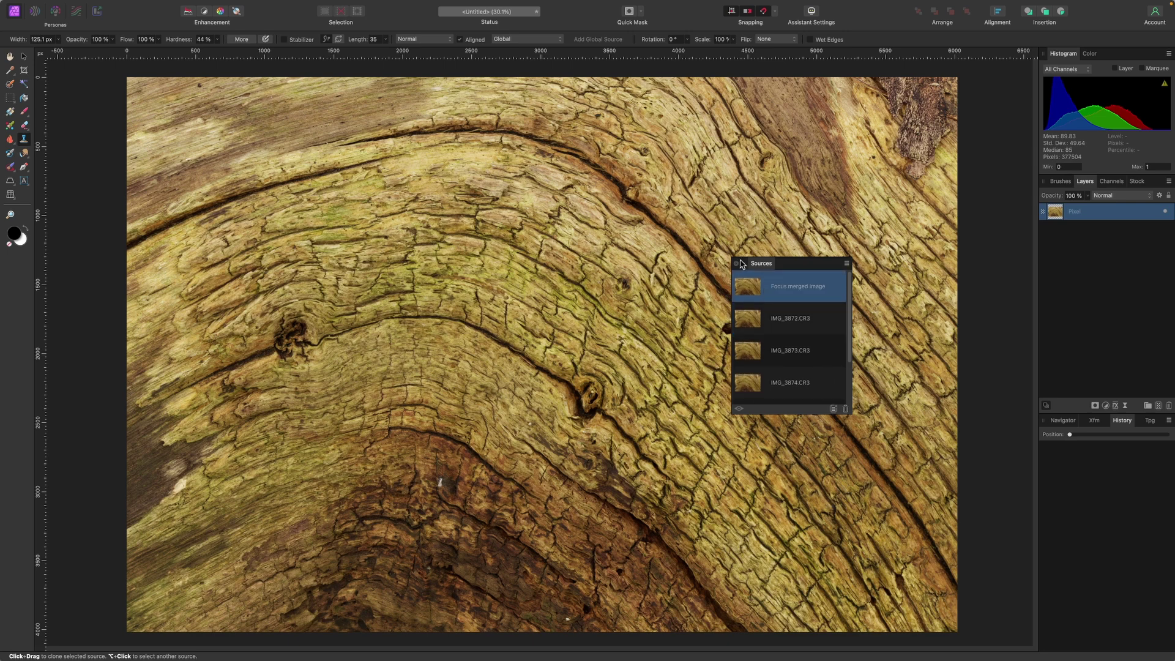
Close the Sources panel and pan the merged wood image at 100% zoom
left_click(737, 264)
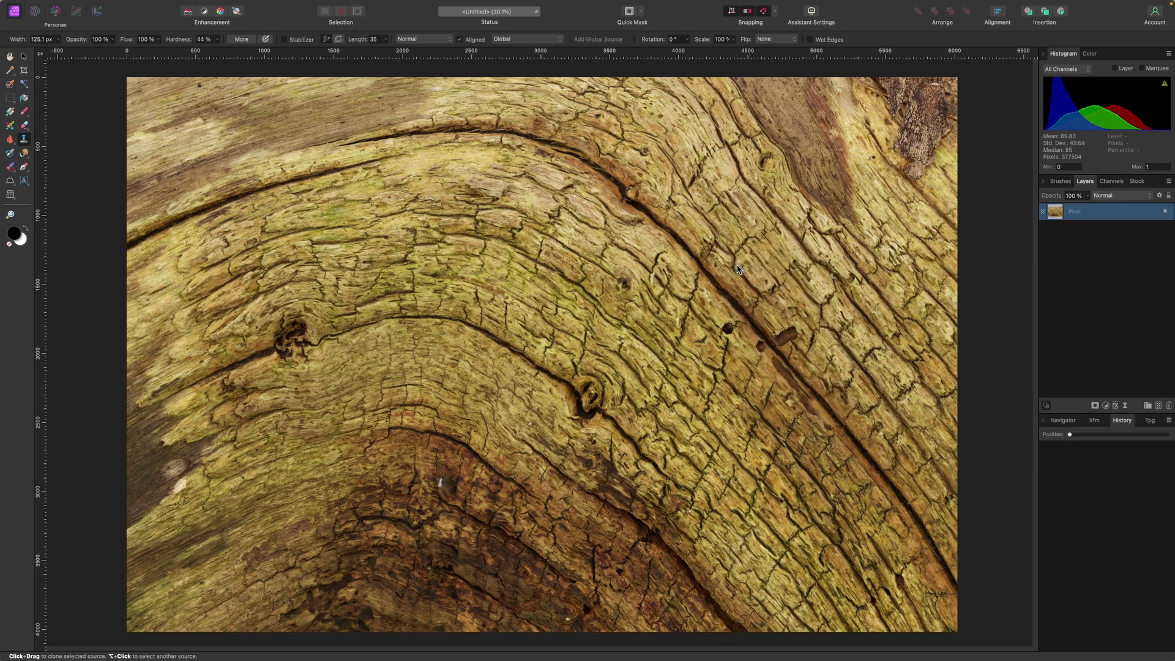
key("super+1")
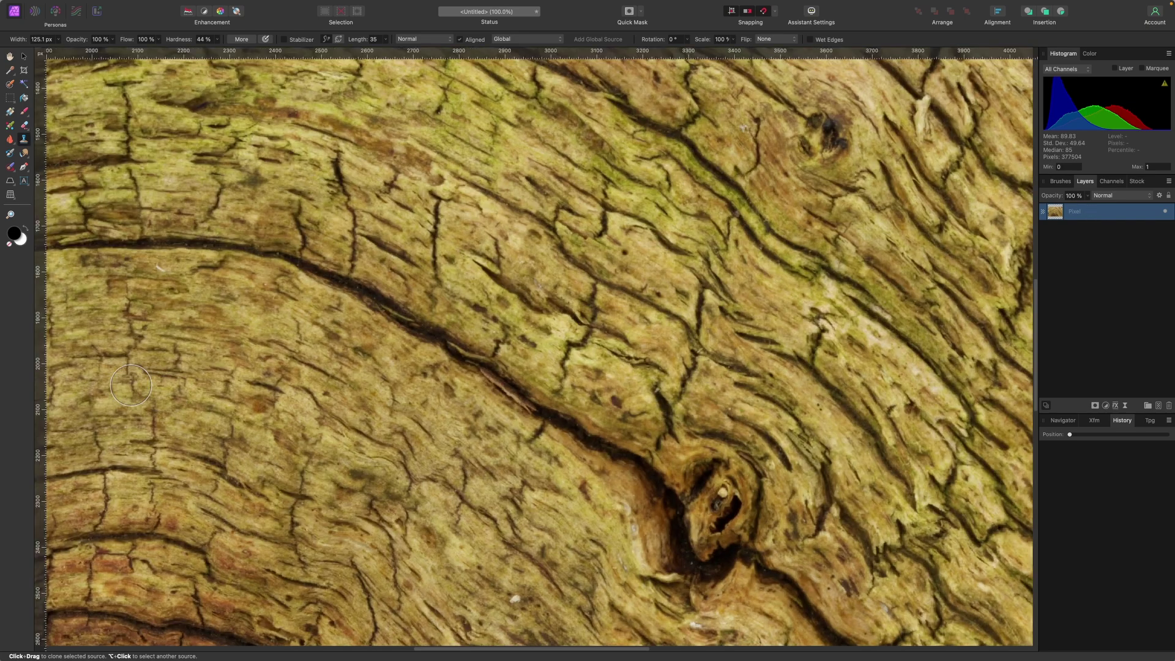
scroll(460, 346, "down", 5)
scroll(489, 361, "left", 15)
scroll(503, 367, "up", 5)
scroll(503, 368, "left", 10)
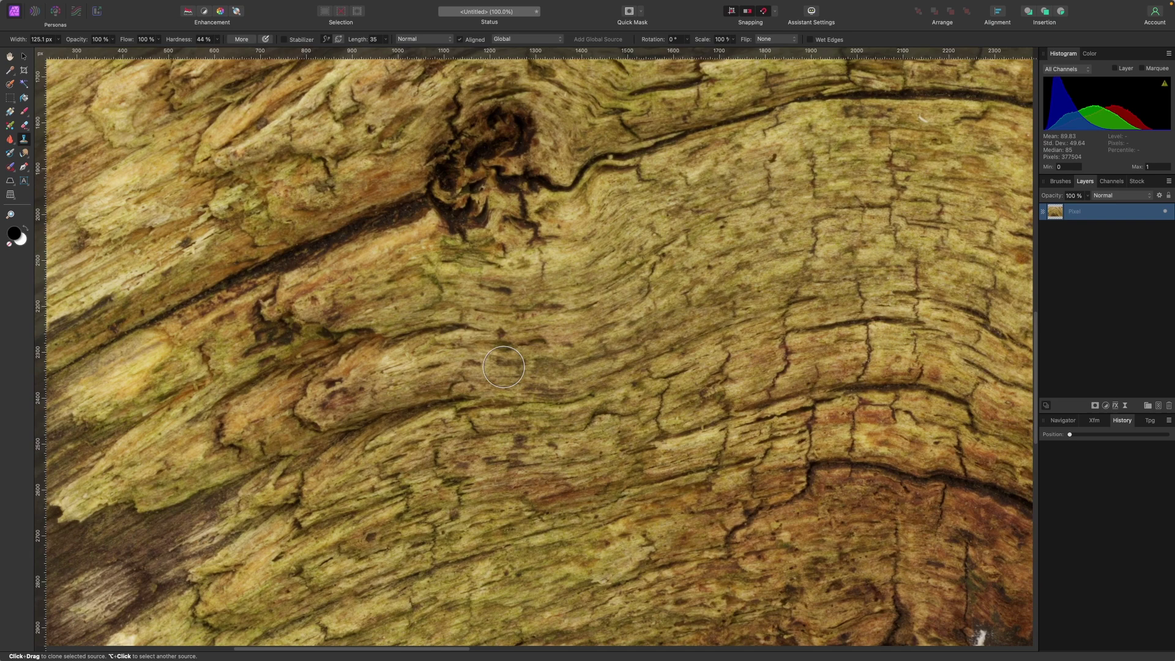
scroll(503, 367, "up", 8)
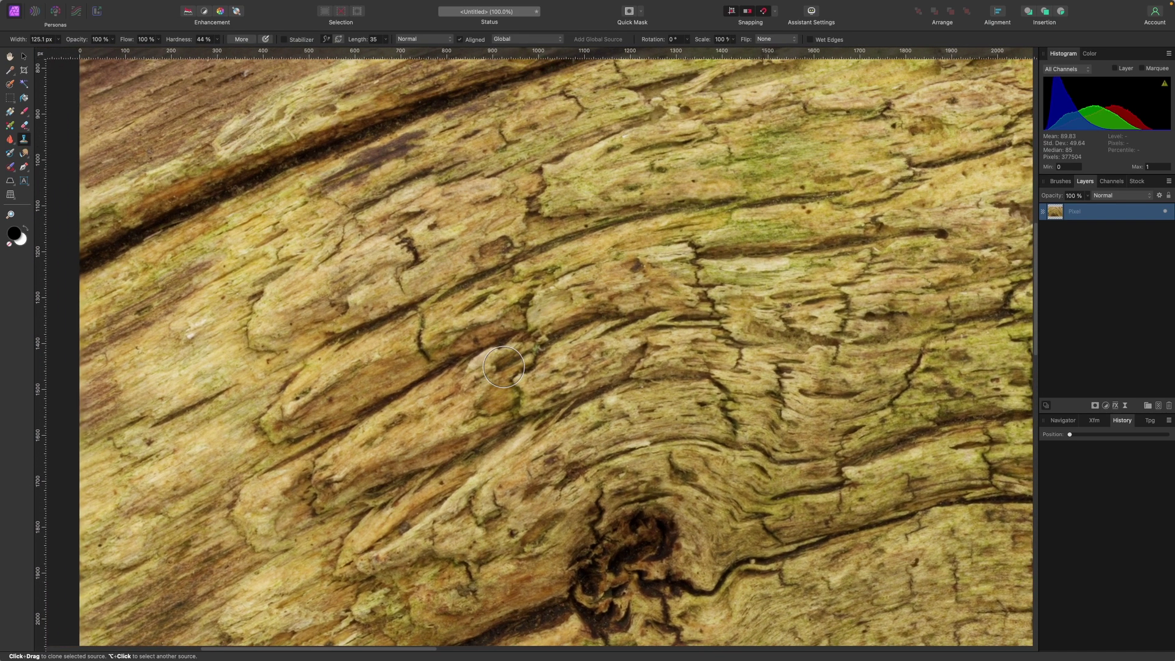
scroll(503, 368, "down", 20)
scroll(503, 367, "down", 15)
scroll(503, 367, "right", 4)
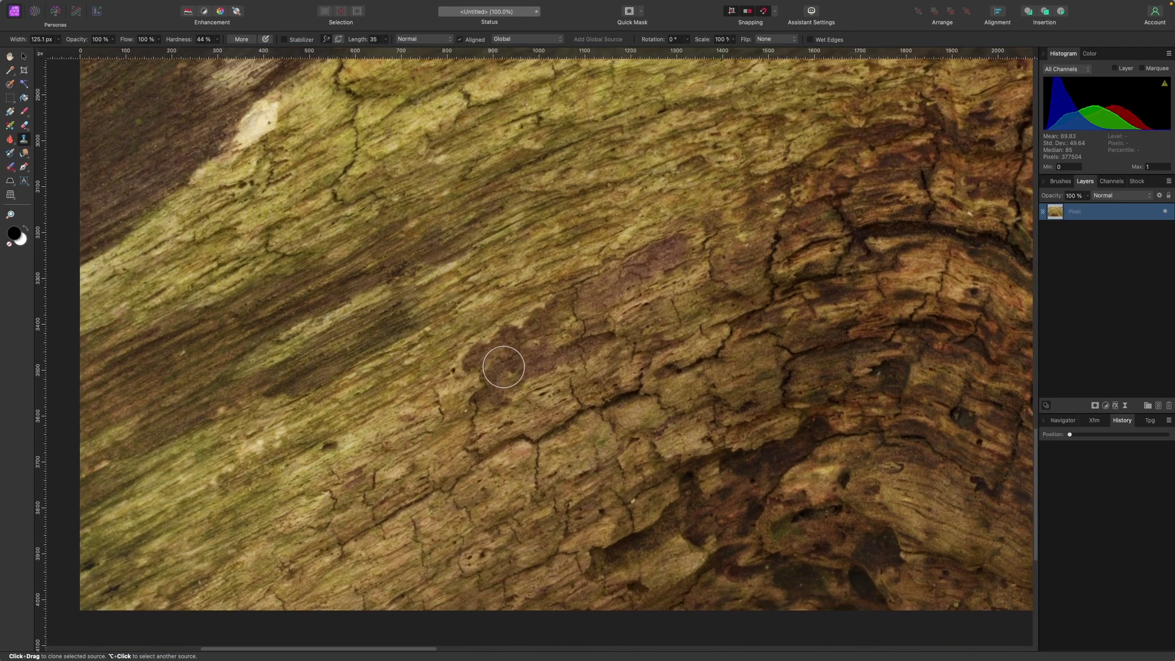
Continue panning across the right and lower areas of the merged wood image
scroll(504, 366, "left", 5)
scroll(504, 366, "right", 20)
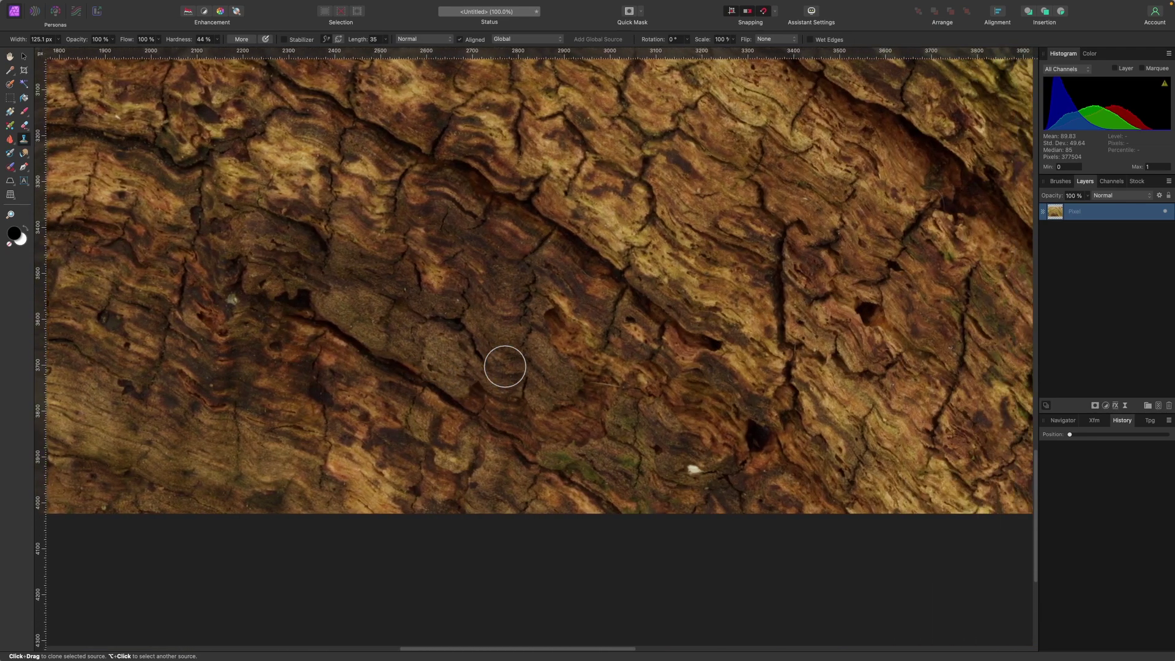
scroll(505, 366, "right", 11)
scroll(504, 366, "up", 20)
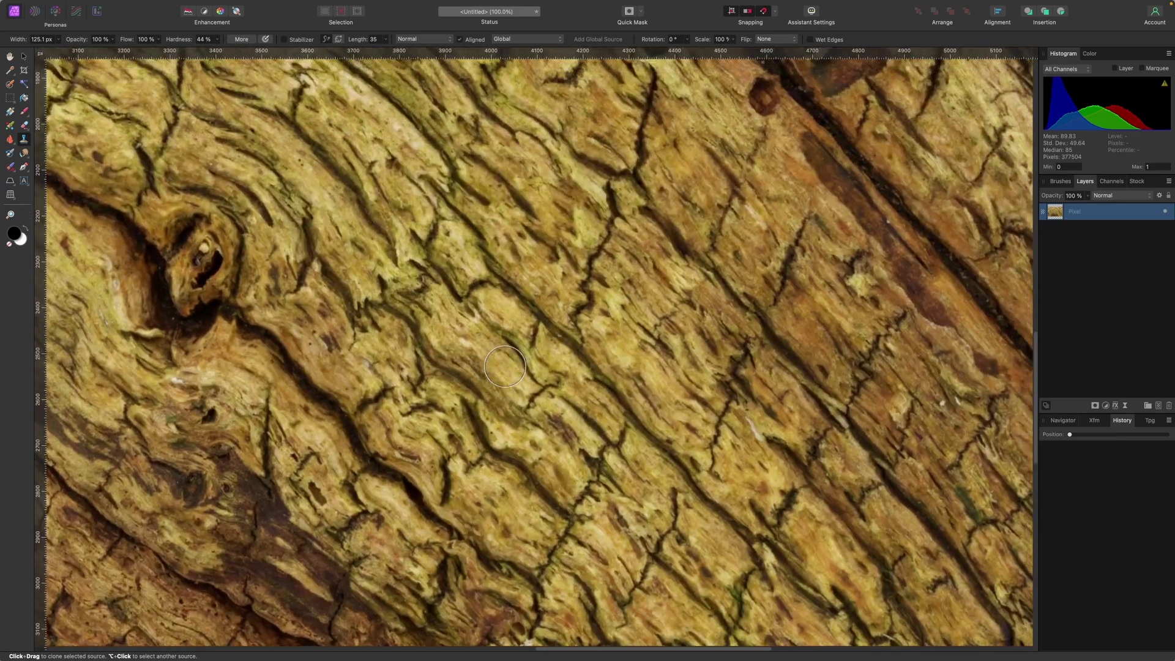
scroll(505, 366, "right", 11)
scroll(505, 366, "up", 11)
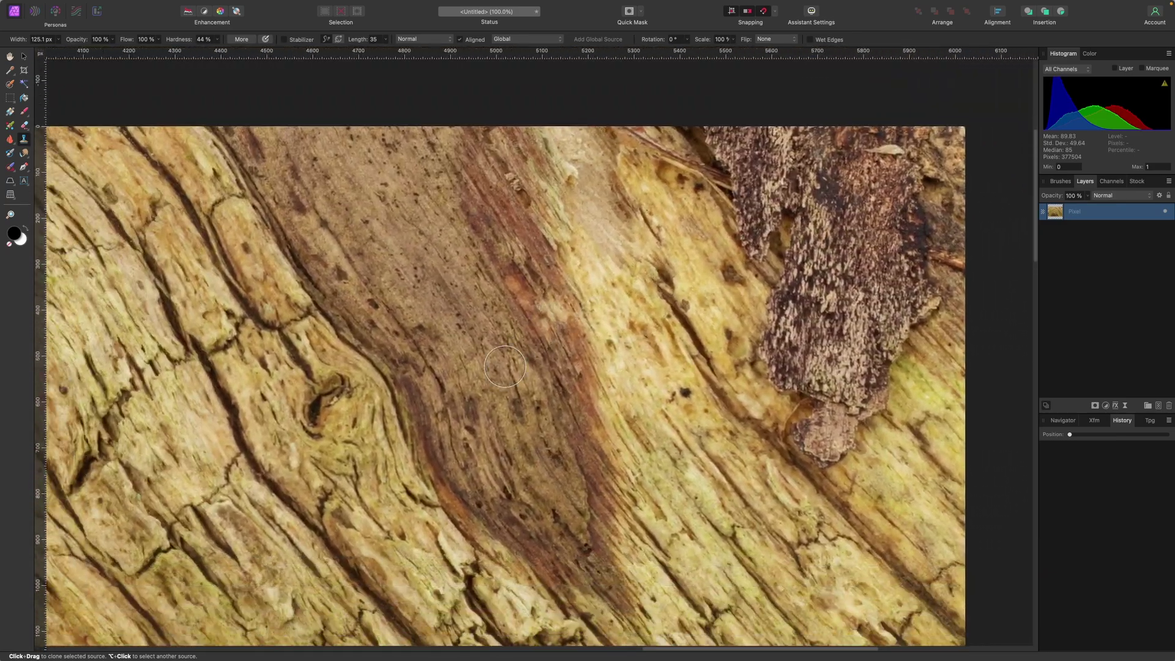
scroll(505, 366, "down", 7)
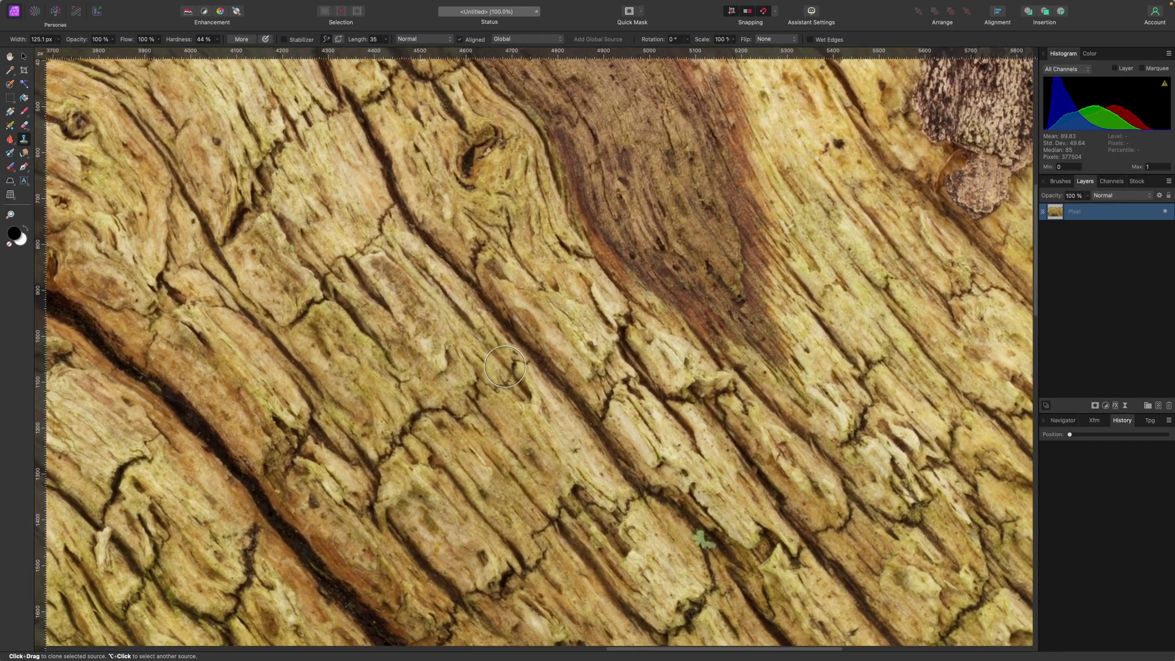
scroll(504, 366, "down", 2)
scroll(505, 366, "right", 1)
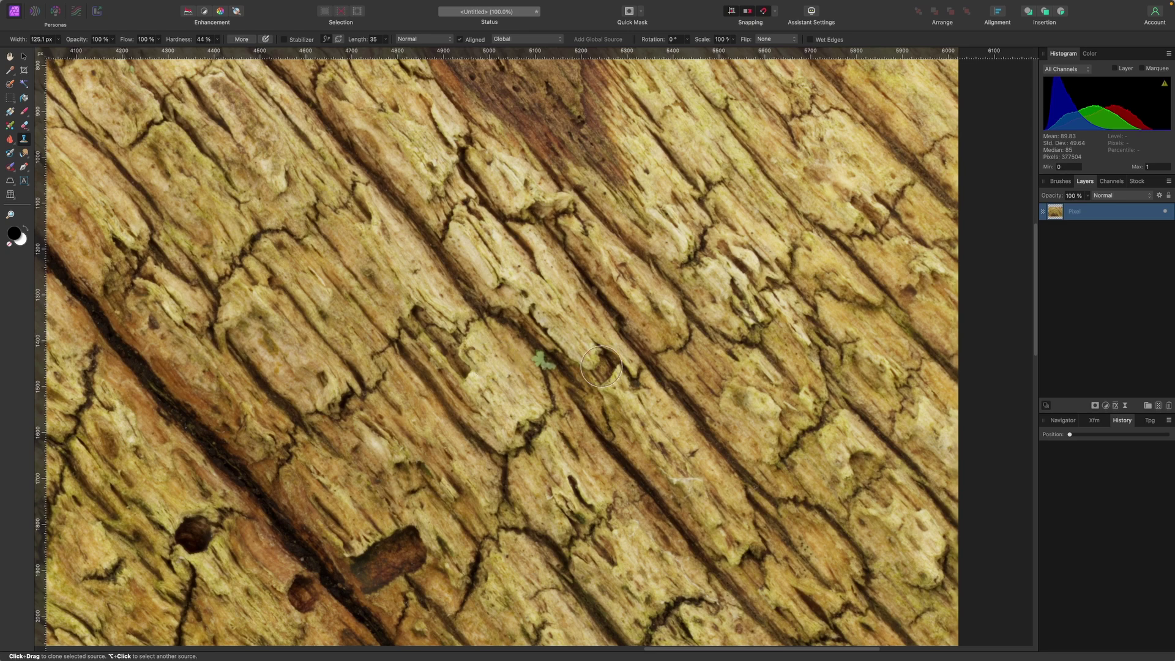
scroll(483, 355, "down", 3)
scroll(479, 353, "down", 5)
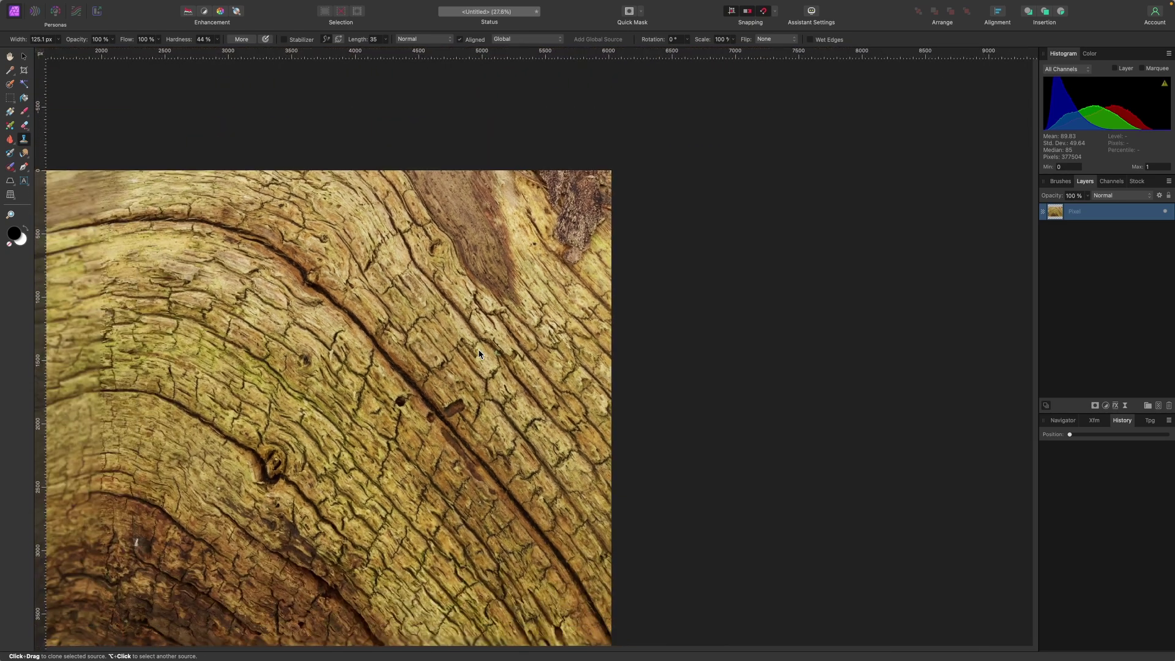
scroll(478, 354, "up", 2)
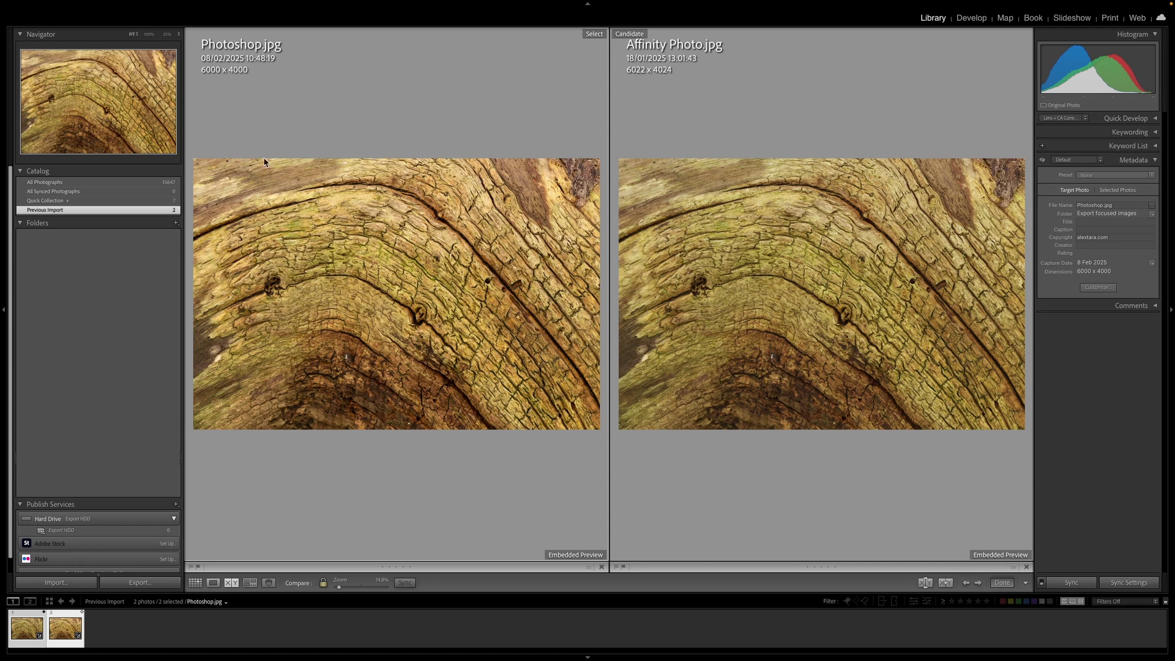
Preview both wood stacks at 100%, then fit them back and make Affinity Photo.jpg active
left_click(149, 35)
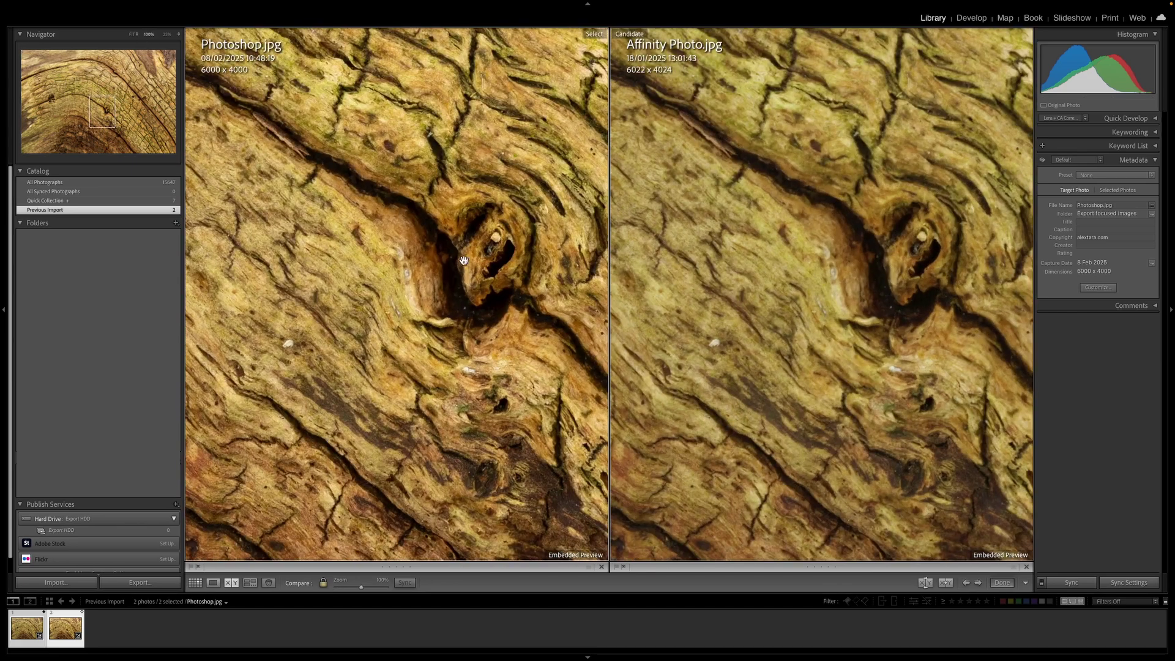
left_click_drag(257, 122, 560, 298)
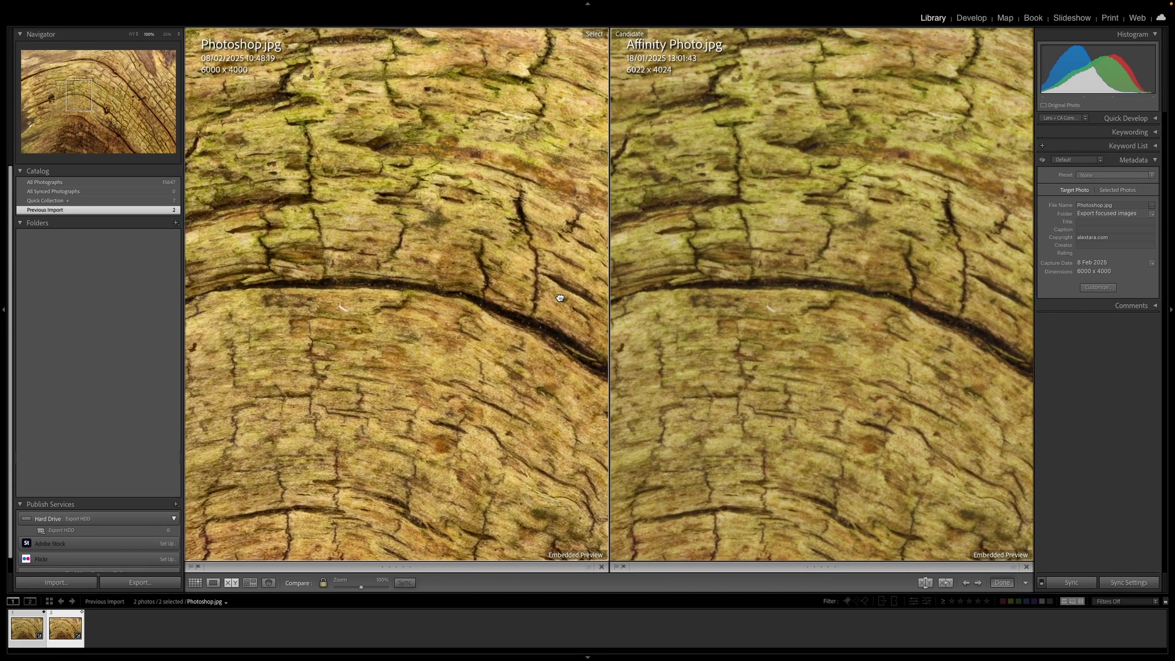
left_click(132, 34)
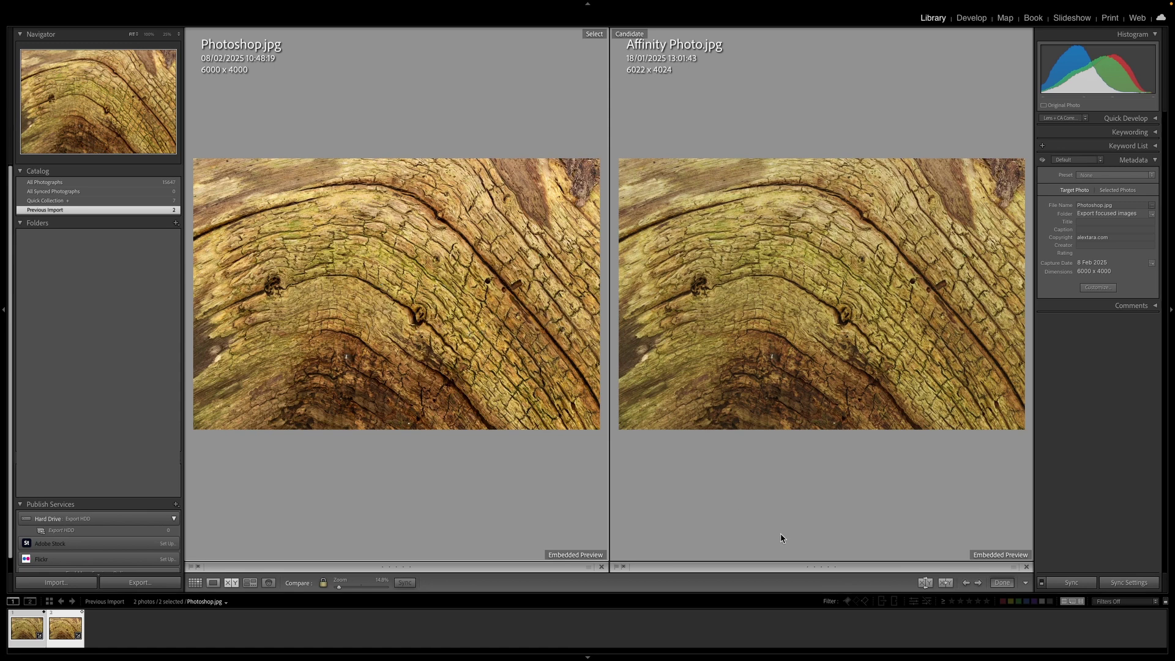
left_click(767, 512)
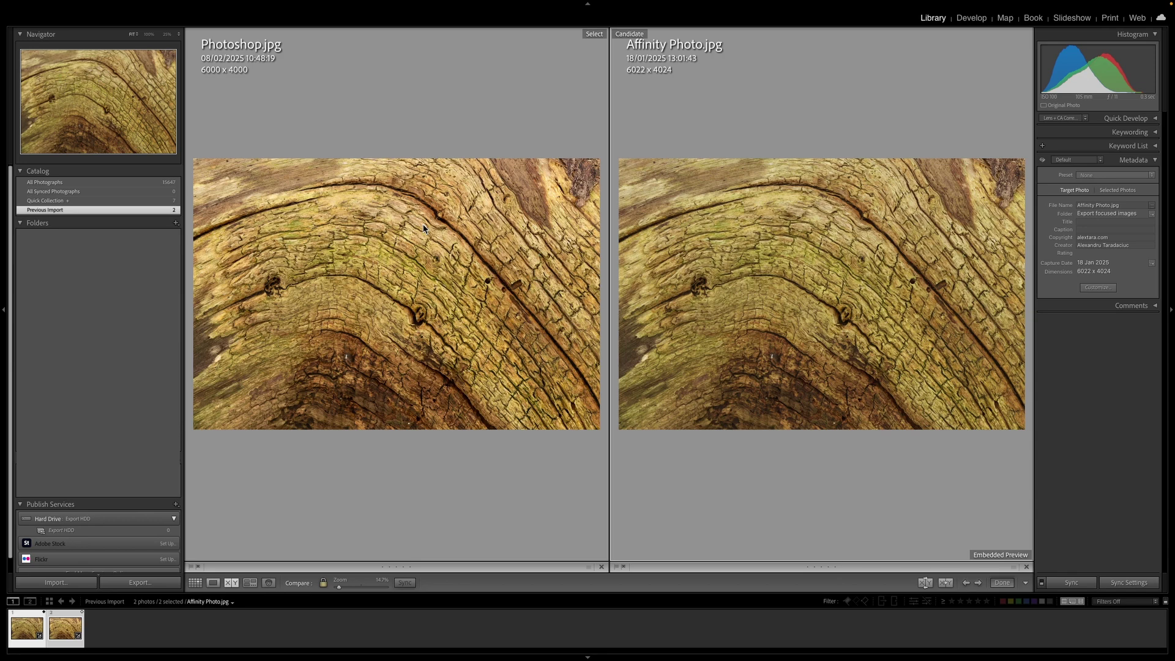
Zoom both photos to 100% on the wood knot and pan them together through the dark band
left_click(273, 283)
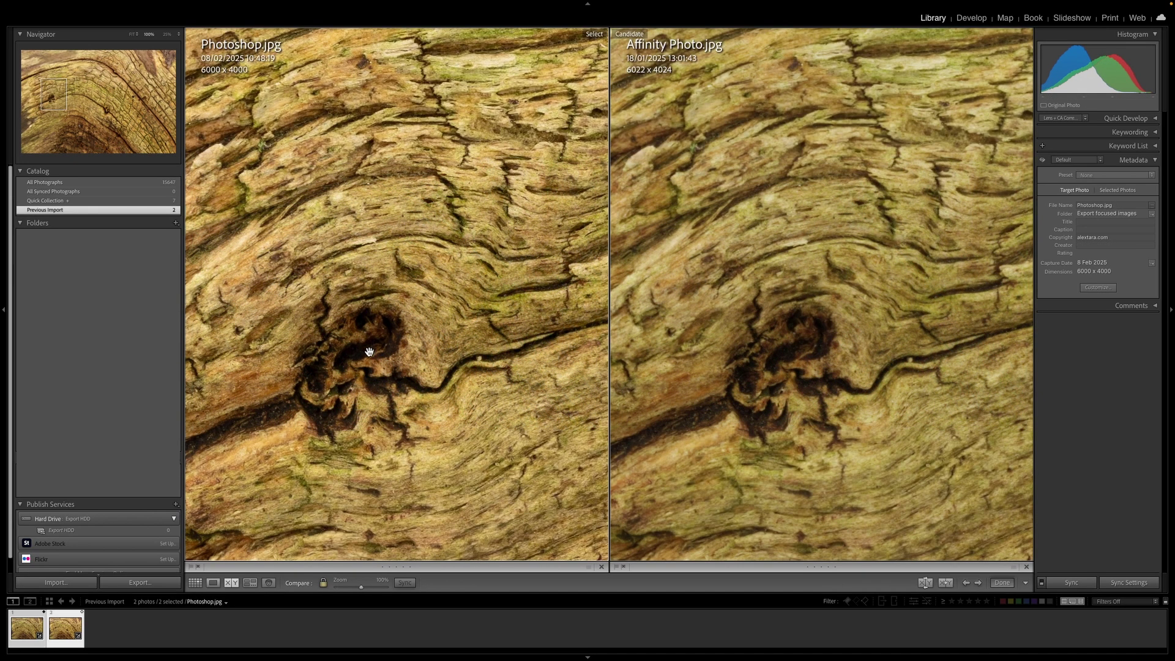
left_click_drag(352, 359, 274, 280)
left_click_drag(534, 486, 376, 282)
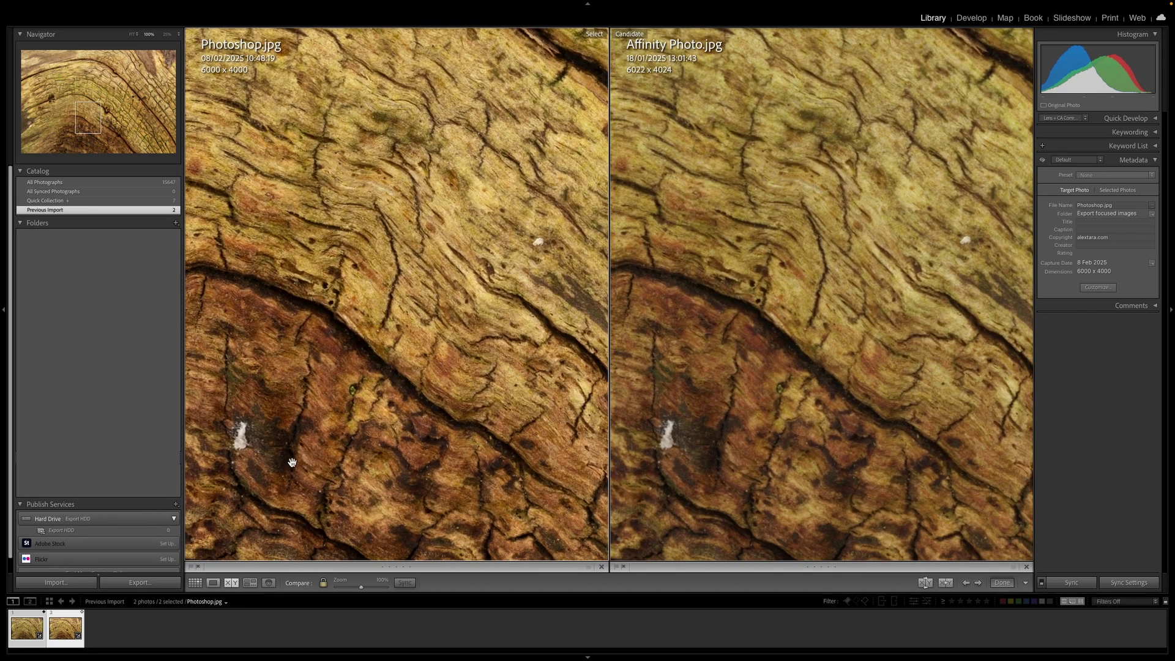
left_click_drag(303, 476, 386, 375)
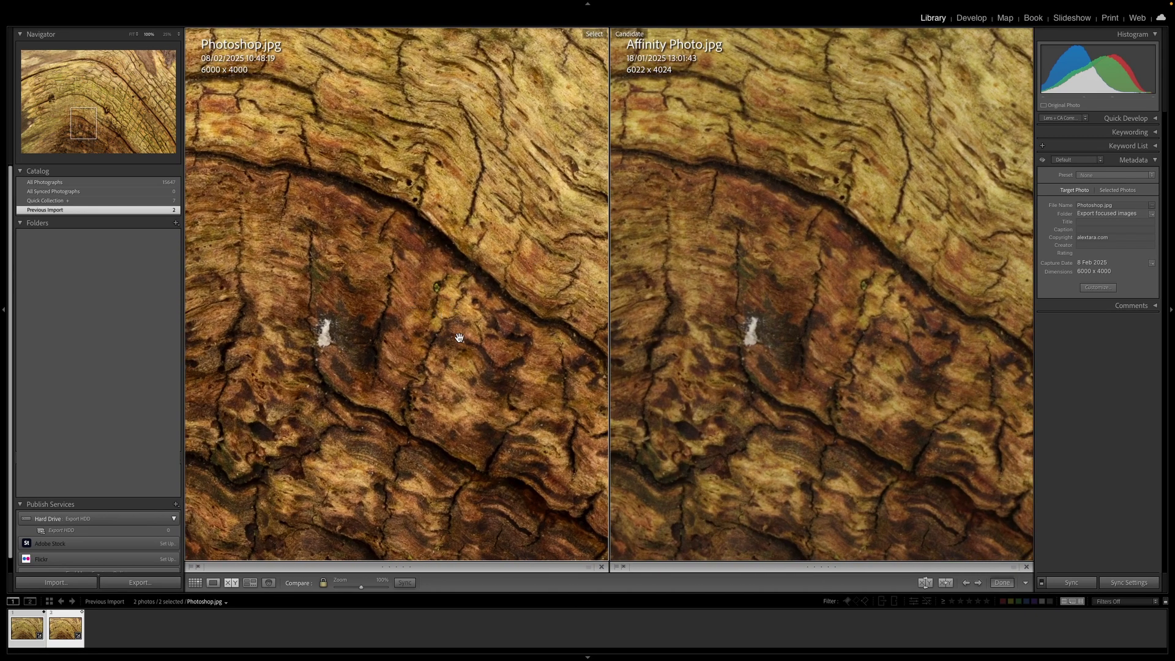
left_click_drag(457, 355, 379, 301)
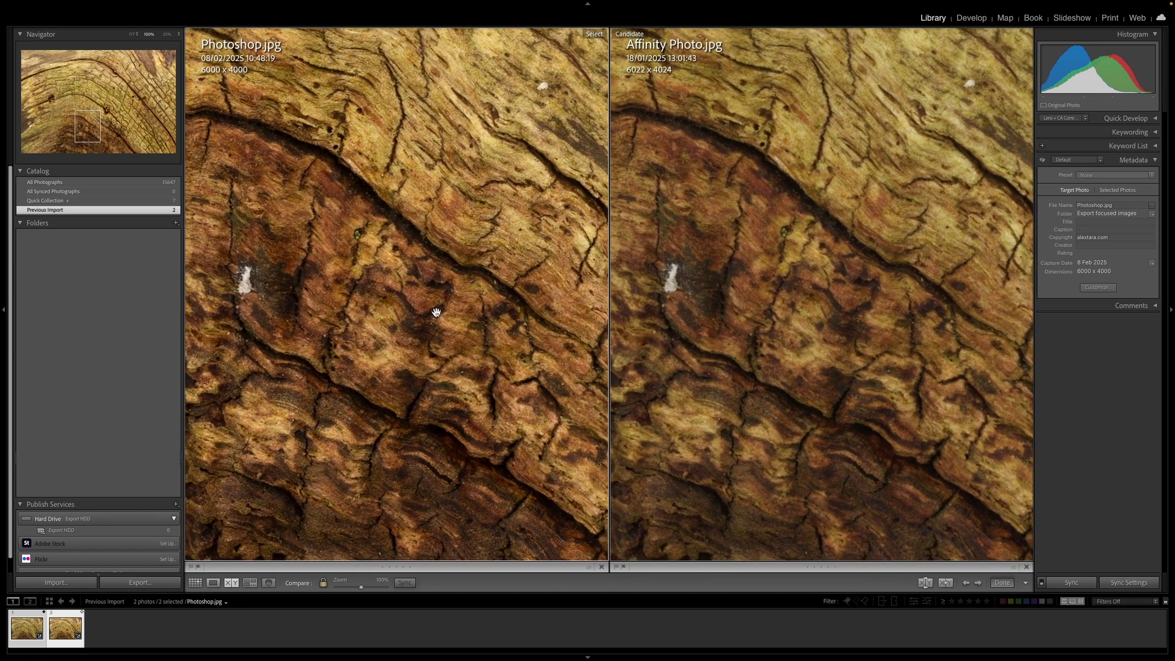
left_click_drag(501, 498, 388, 258)
left_click_drag(551, 486, 292, 407)
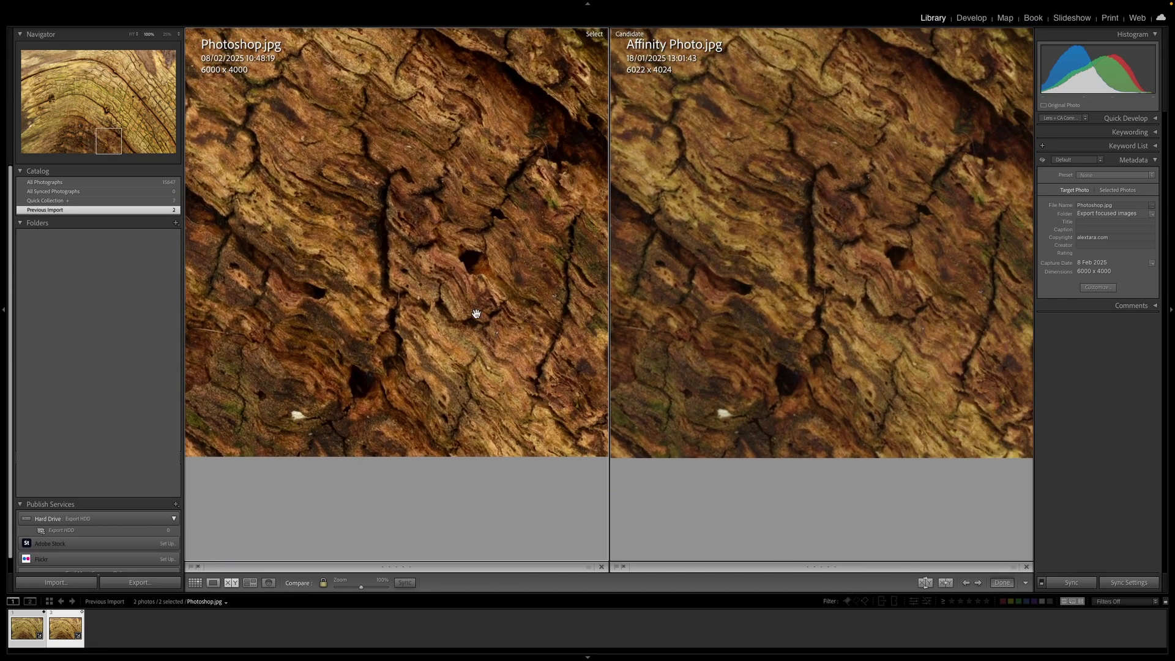
left_click_drag(476, 313, 402, 380)
Pan both synced views across the upper, brighter wood, following the cracks
left_click_drag(758, 290, 878, 318)
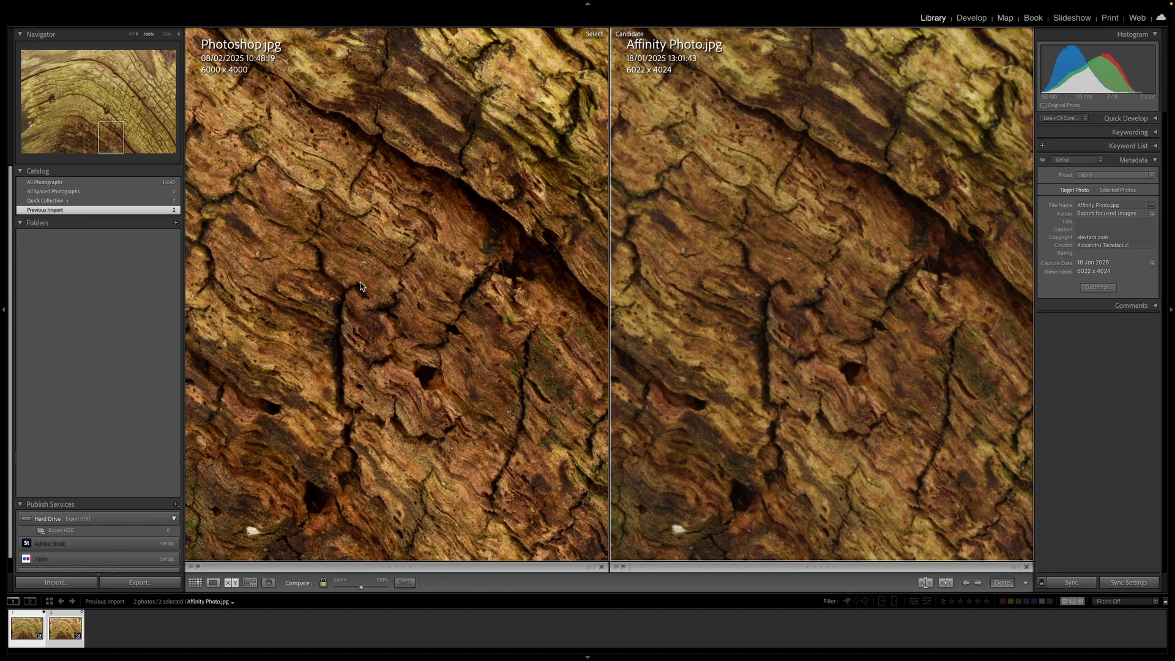
left_click_drag(865, 323, 616, 432)
left_click_drag(898, 191, 800, 448)
left_click_drag(857, 288, 848, 369)
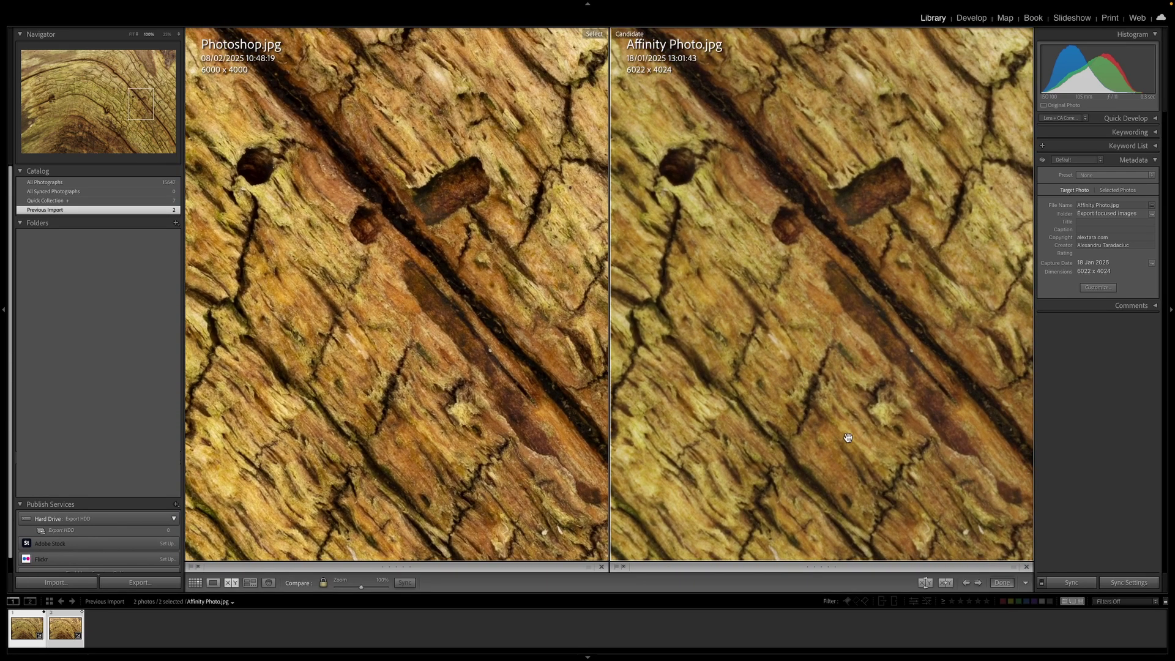
left_click_drag(900, 257, 881, 366)
left_click_drag(913, 288, 892, 382)
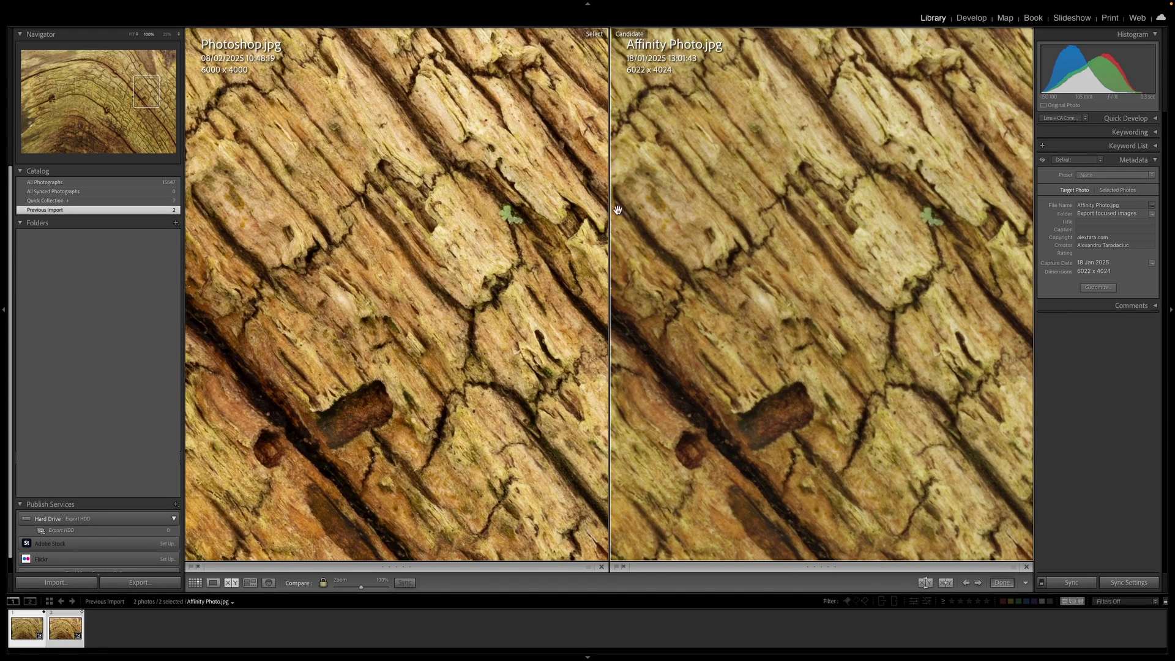
left_click_drag(926, 211, 891, 247)
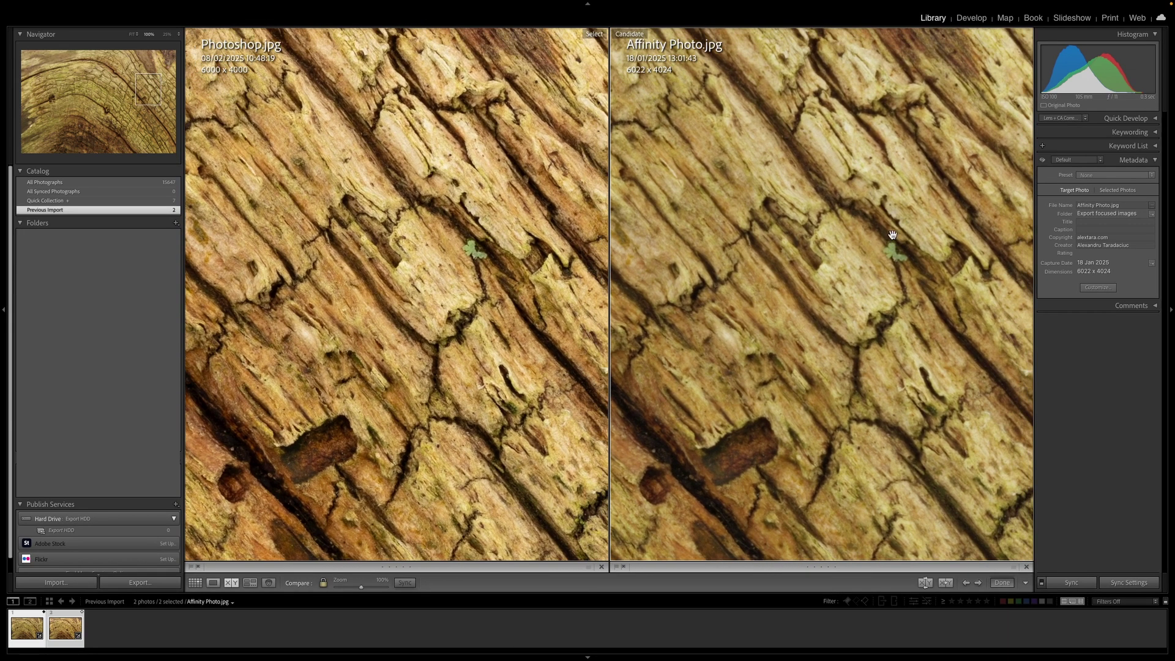
left_click_drag(890, 362, 685, 246)
Preview a Clarity boost on Affinity Photo.jpg in Develop Before/After, then return to the Library
key("d")
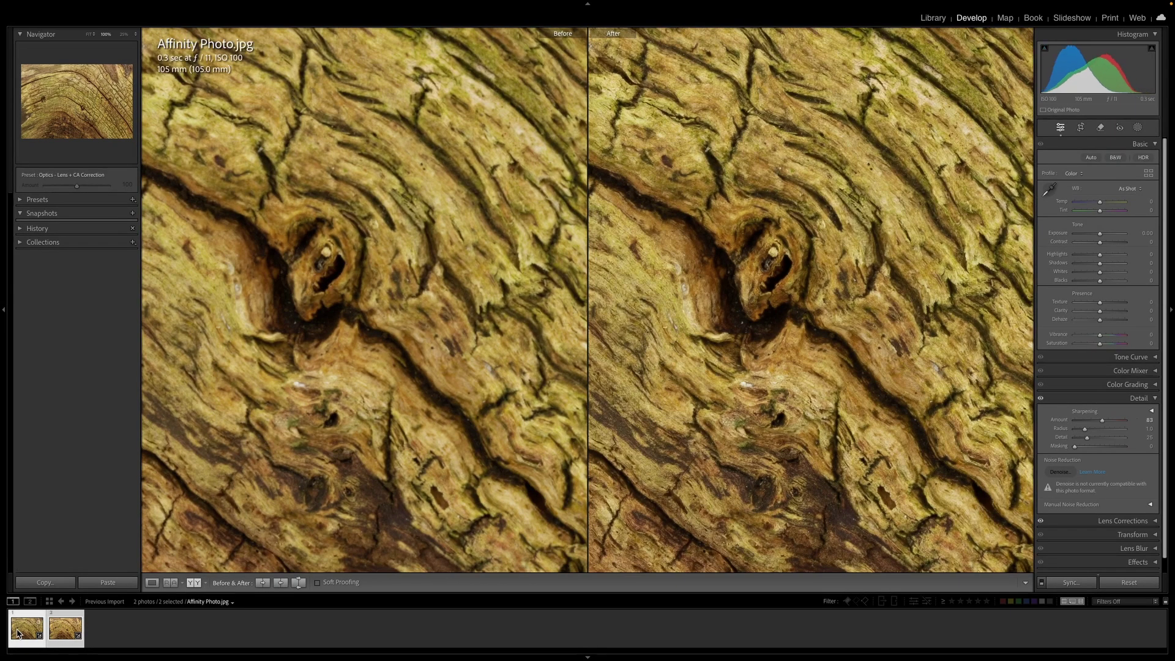
left_click_drag(288, 285, 239, 219)
left_click_drag(1096, 315, 1113, 318)
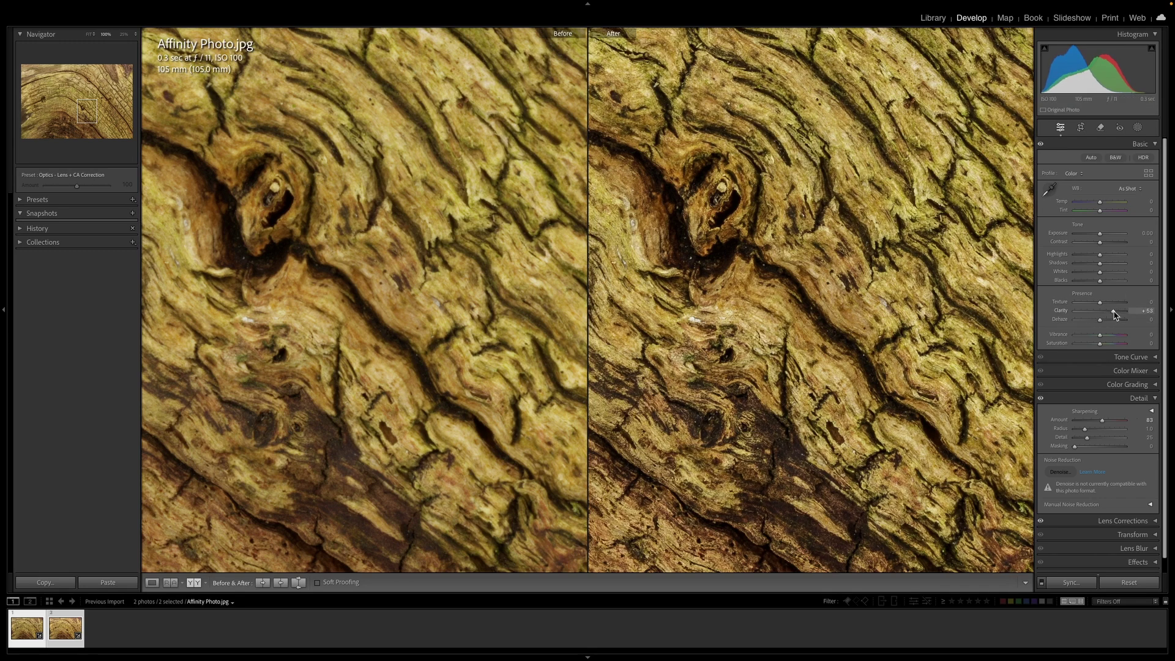
left_click(935, 20)
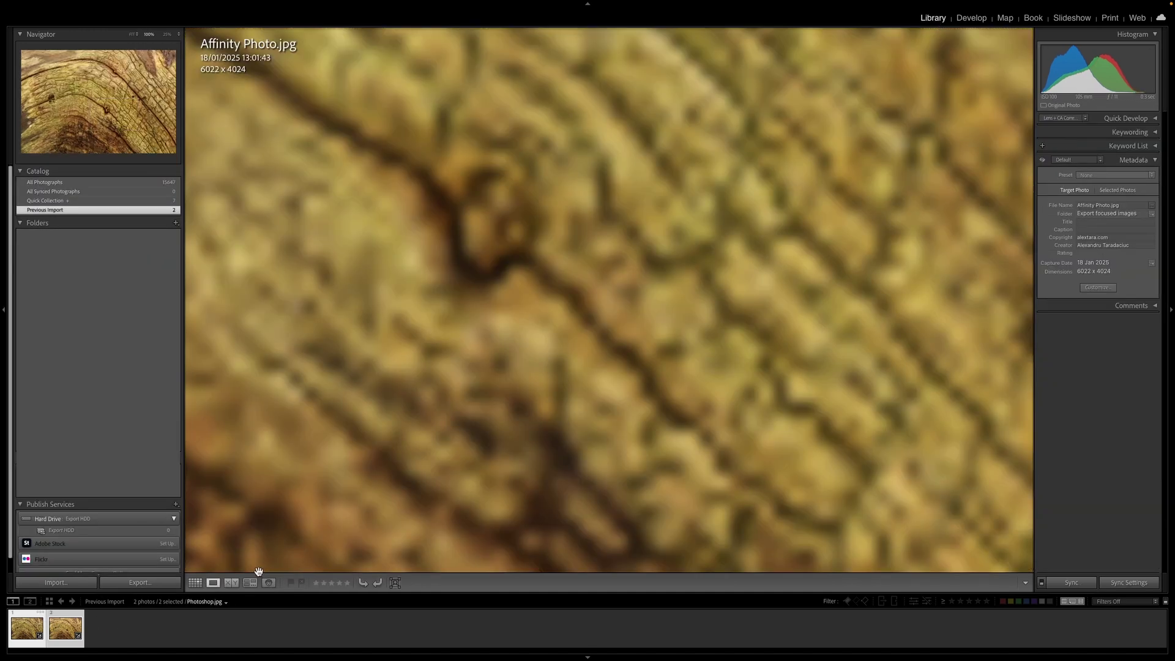
Reopen Compare view with Photoshop.jpg on the left and pan both 100% views down the wood
left_click(230, 584)
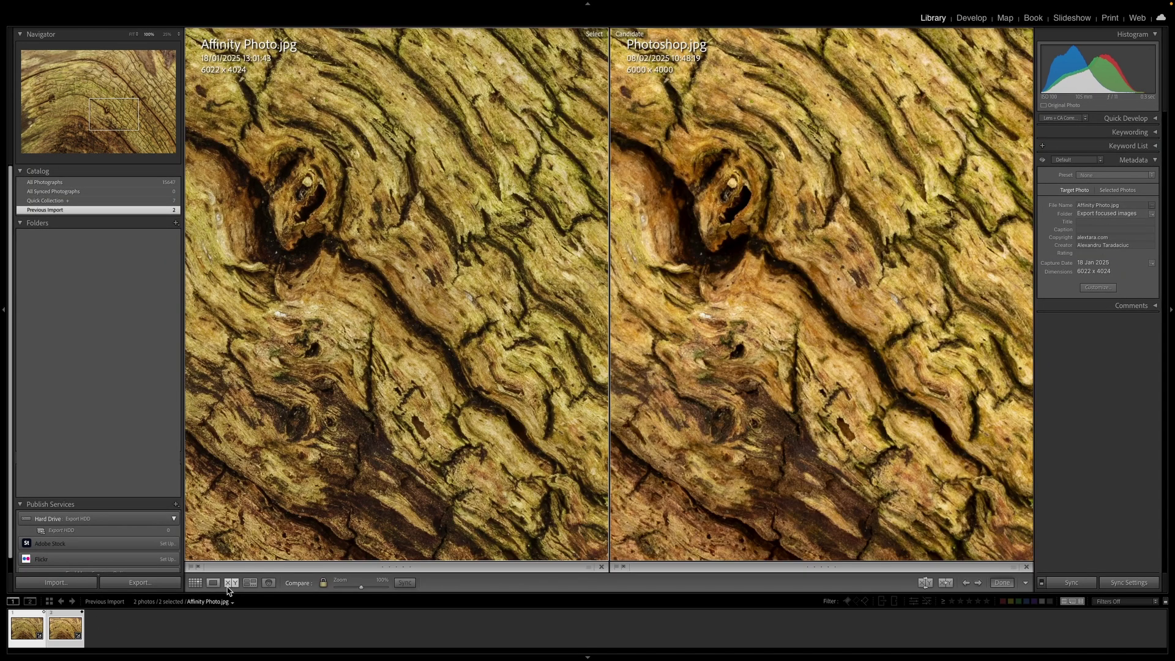
key("Down")
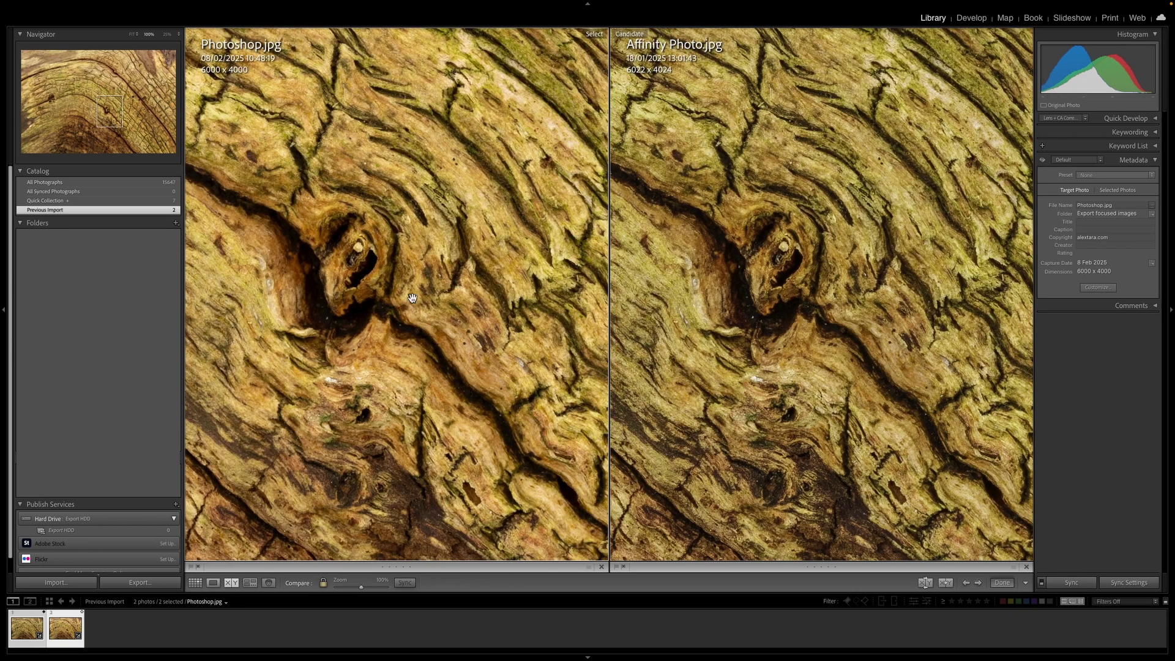
left_click_drag(407, 340, 372, 174)
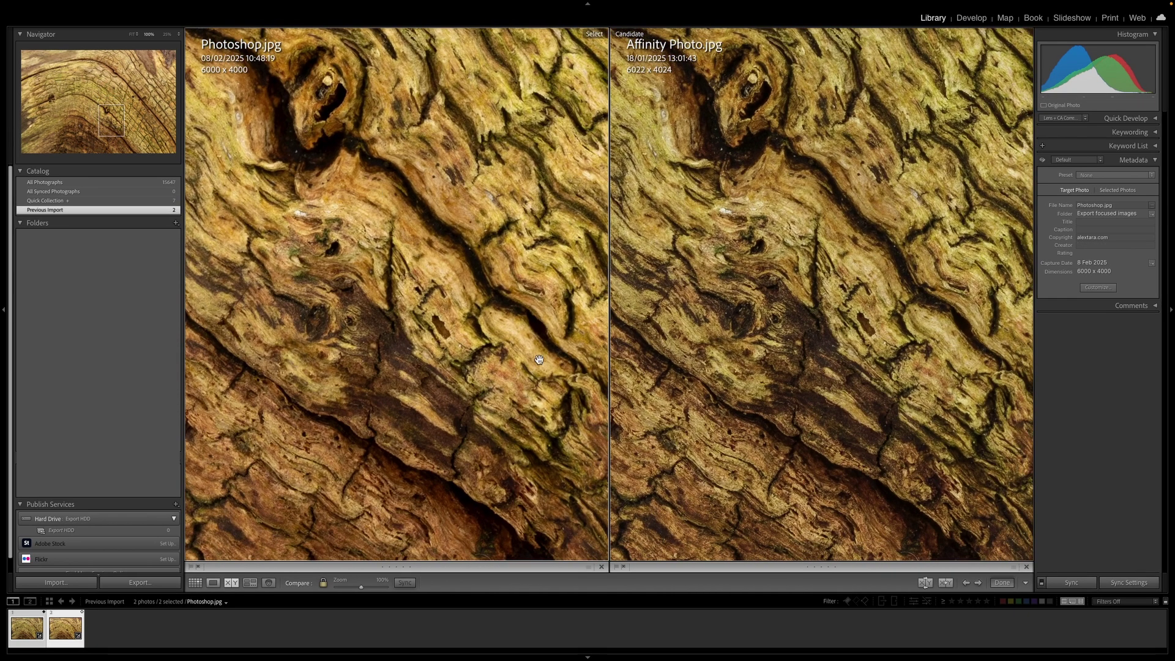
left_click_drag(531, 367, 529, 342)
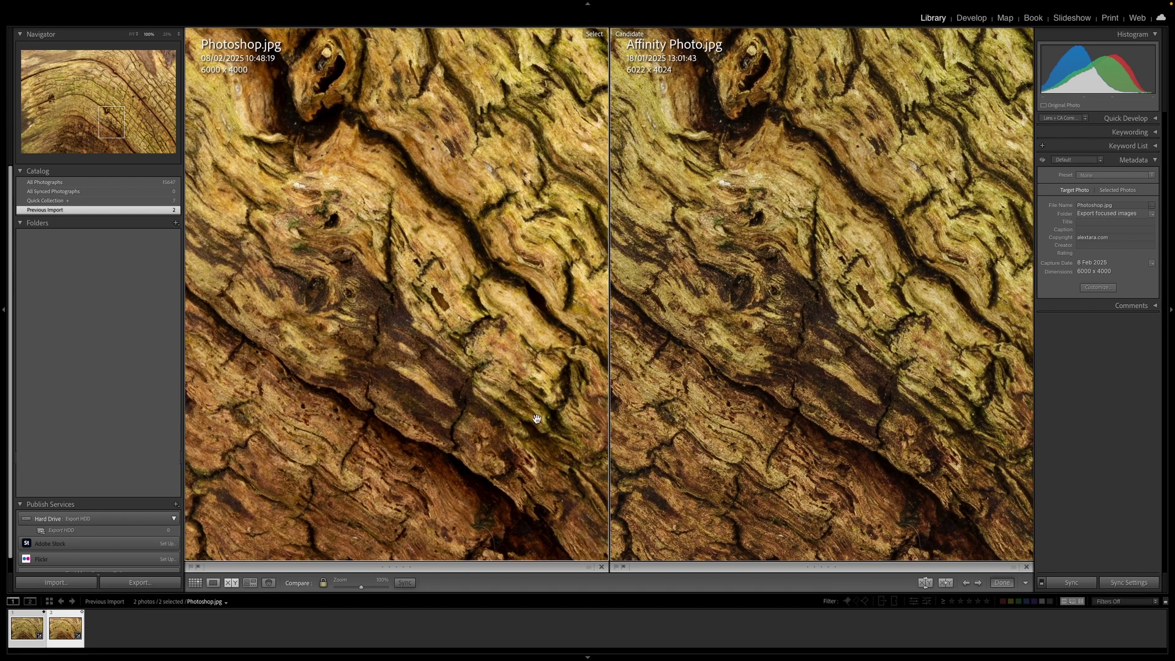
left_click_drag(450, 331, 461, 288)
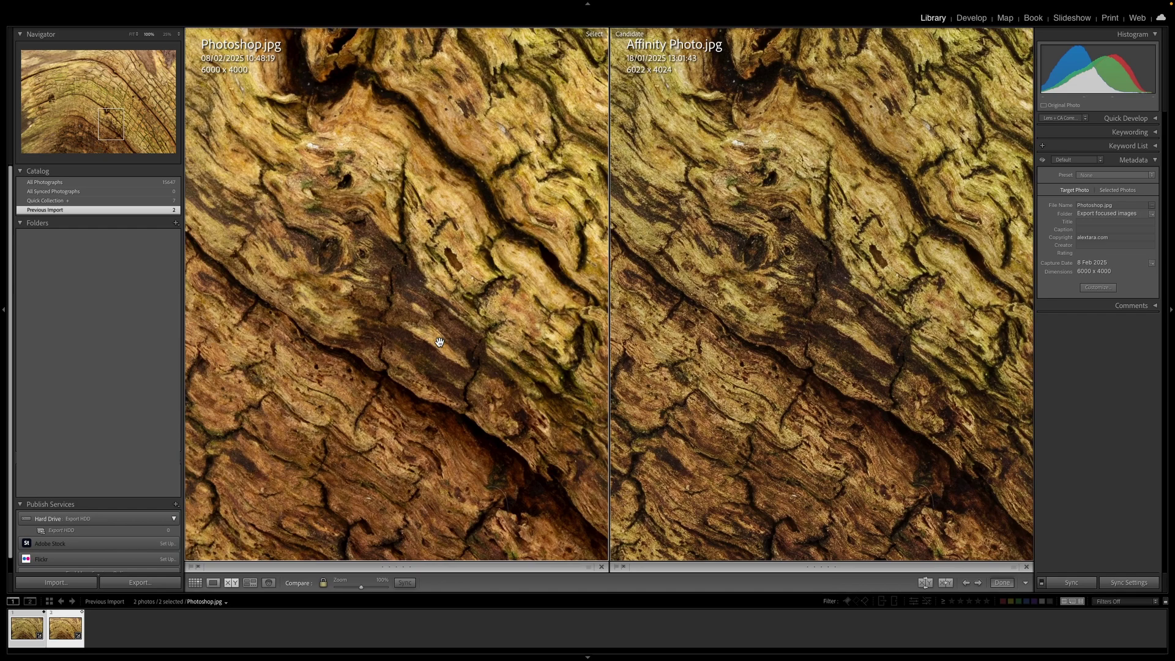
left_click_drag(439, 342, 397, 224)
Use the Navigator to move the comparison across the photo and back to the wood knot
left_click_drag(123, 113, 150, 82)
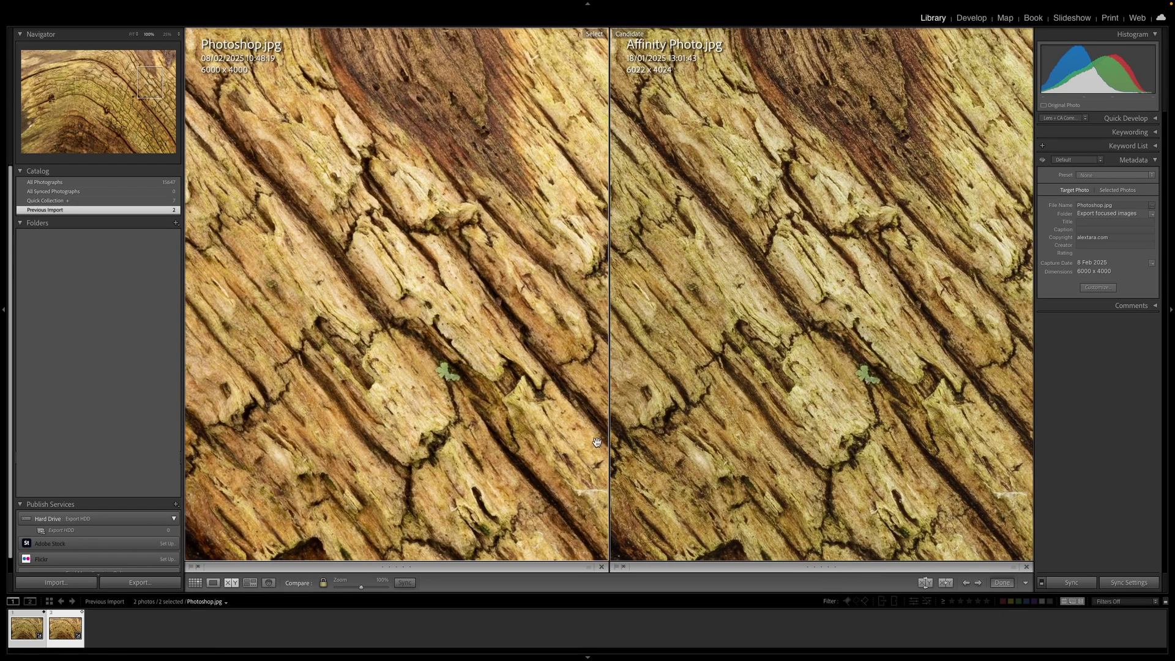
left_click(152, 116)
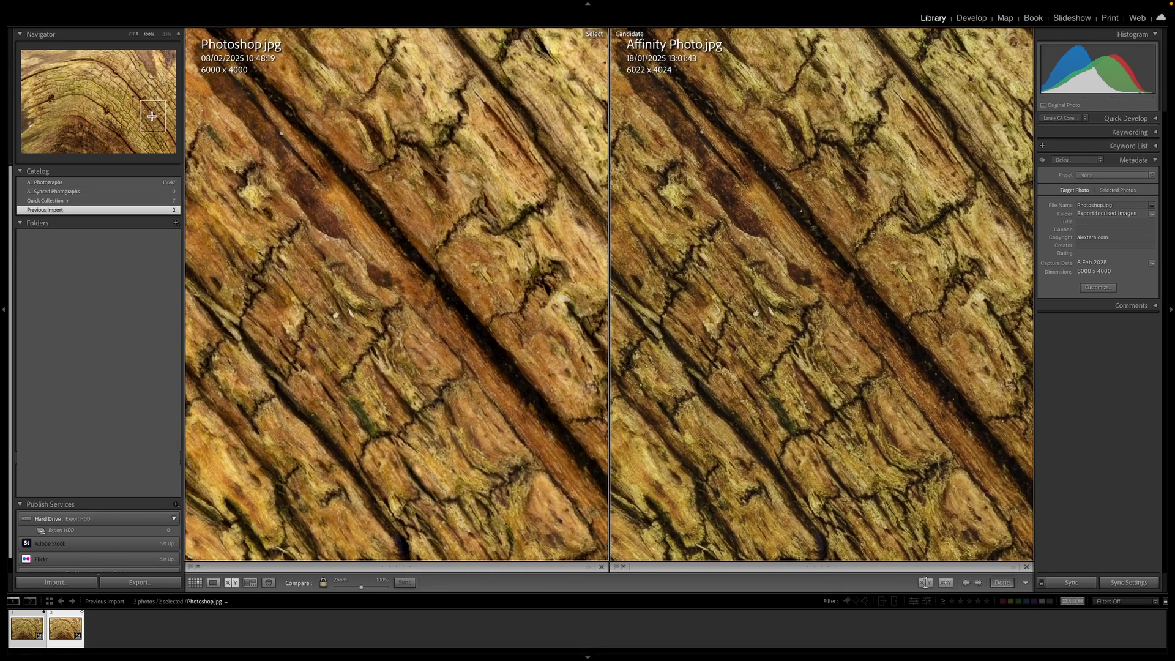
left_click_drag(152, 116, 113, 116)
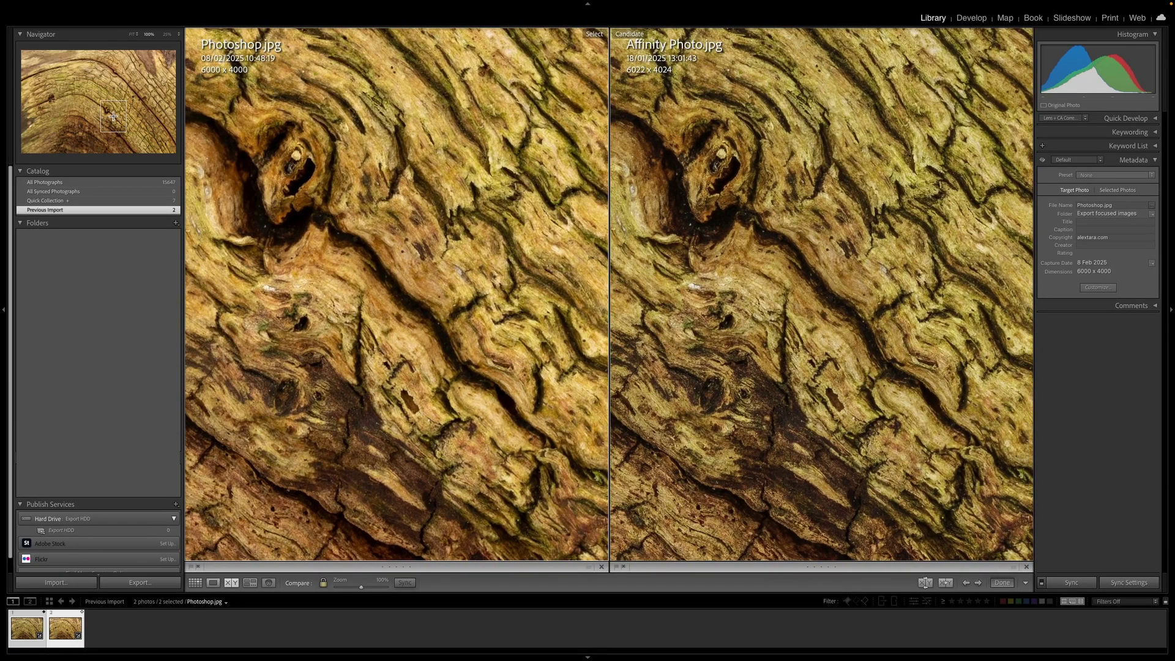
left_click_drag(116, 112, 112, 144)
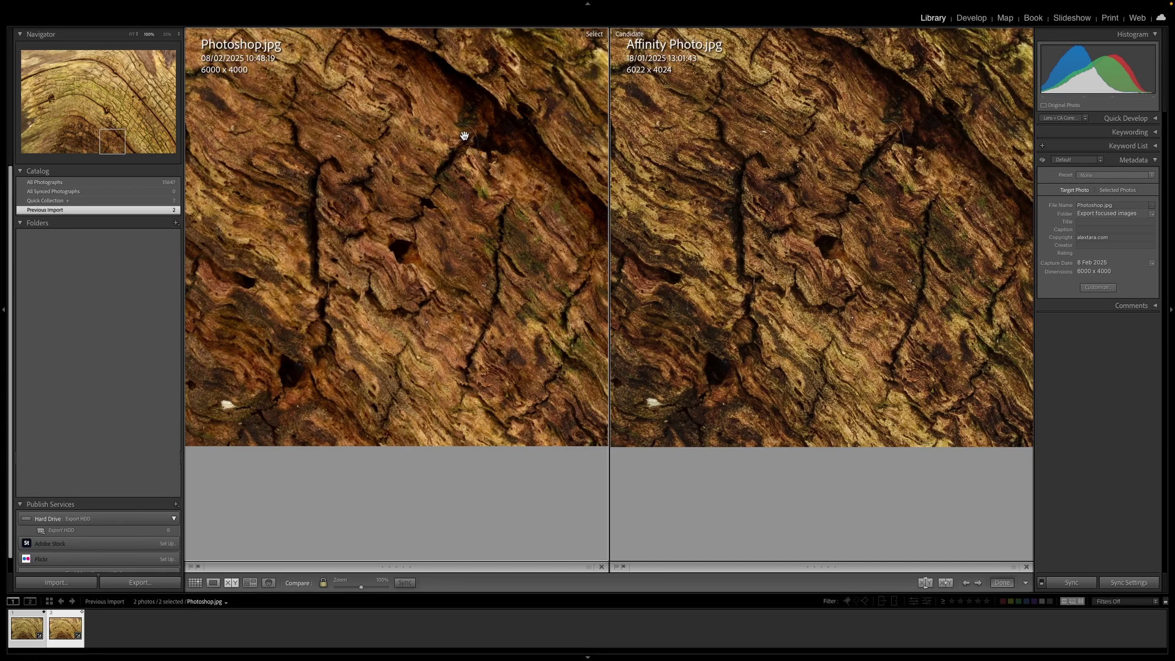
Pan both photos to the cracked strip around the two rusty nail heads
left_click_drag(458, 133, 465, 148)
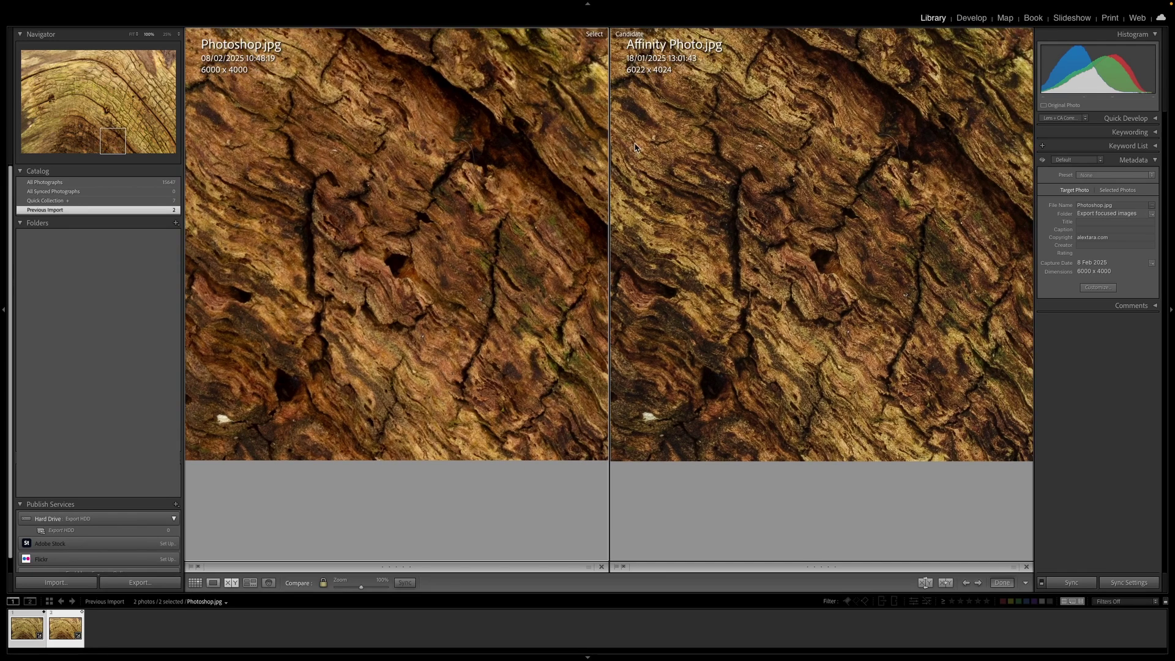
left_click_drag(476, 164, 459, 254)
left_click_drag(866, 255, 710, 391)
left_click_drag(873, 280, 893, 252)
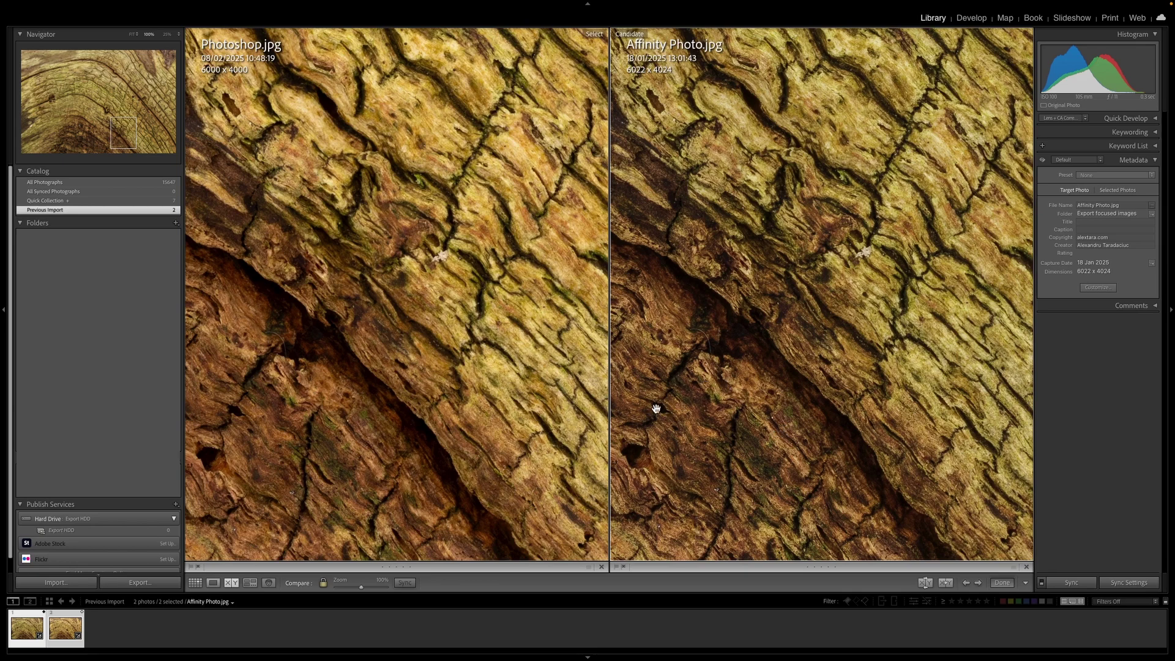
left_click_drag(720, 439, 600, 551)
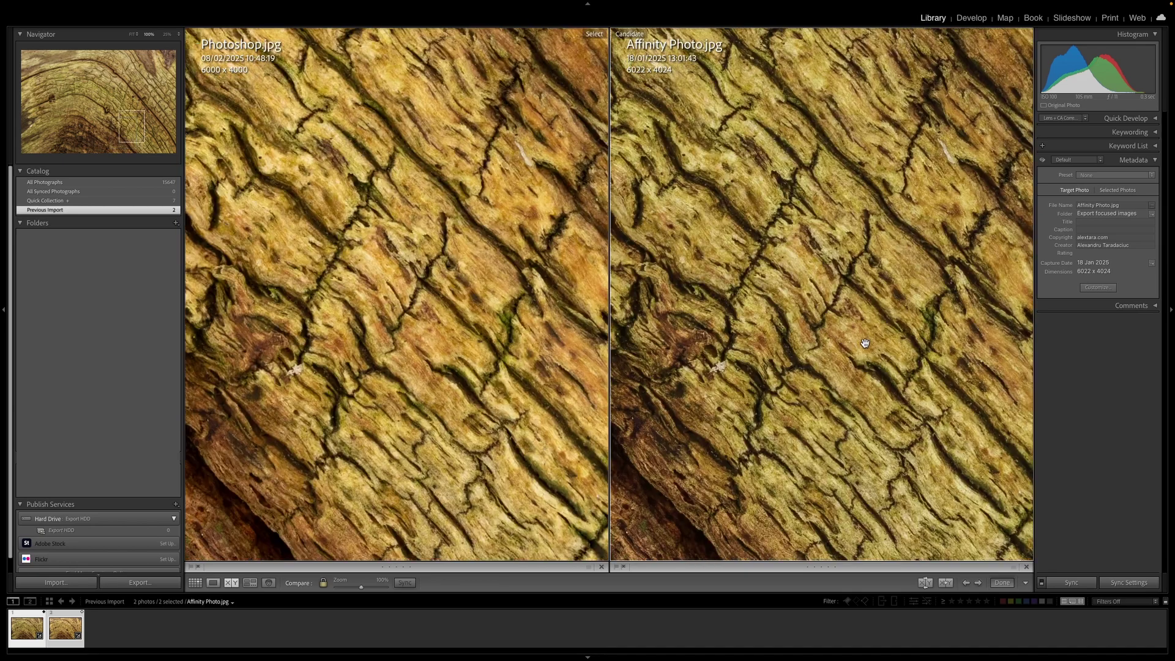
left_click_drag(735, 214, 612, 337)
left_click_drag(600, 221, 506, 310)
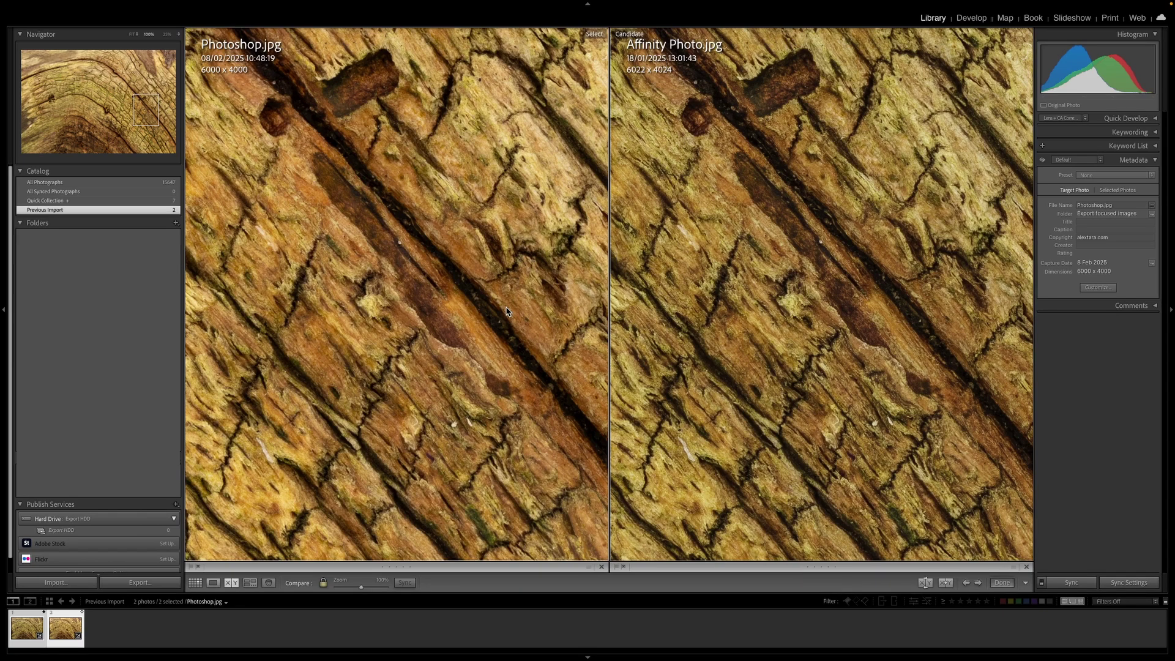
Zoom Photoshop.jpg and Affinity Photo.jpg back out to Fit in the Compare view
left_click(395, 188)
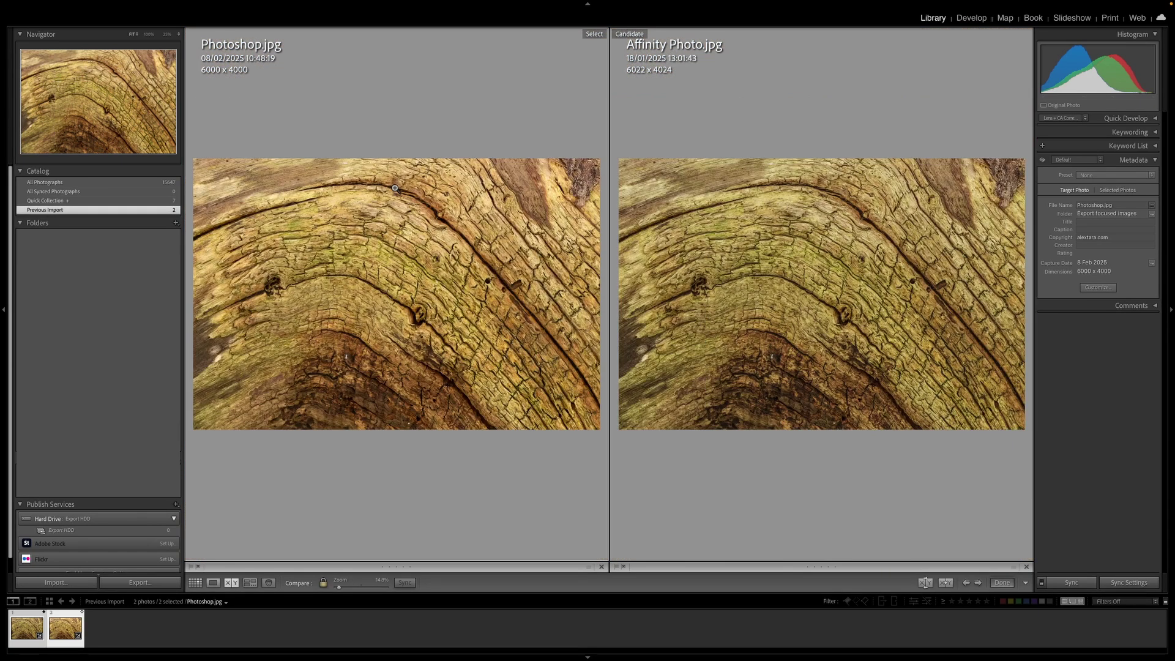